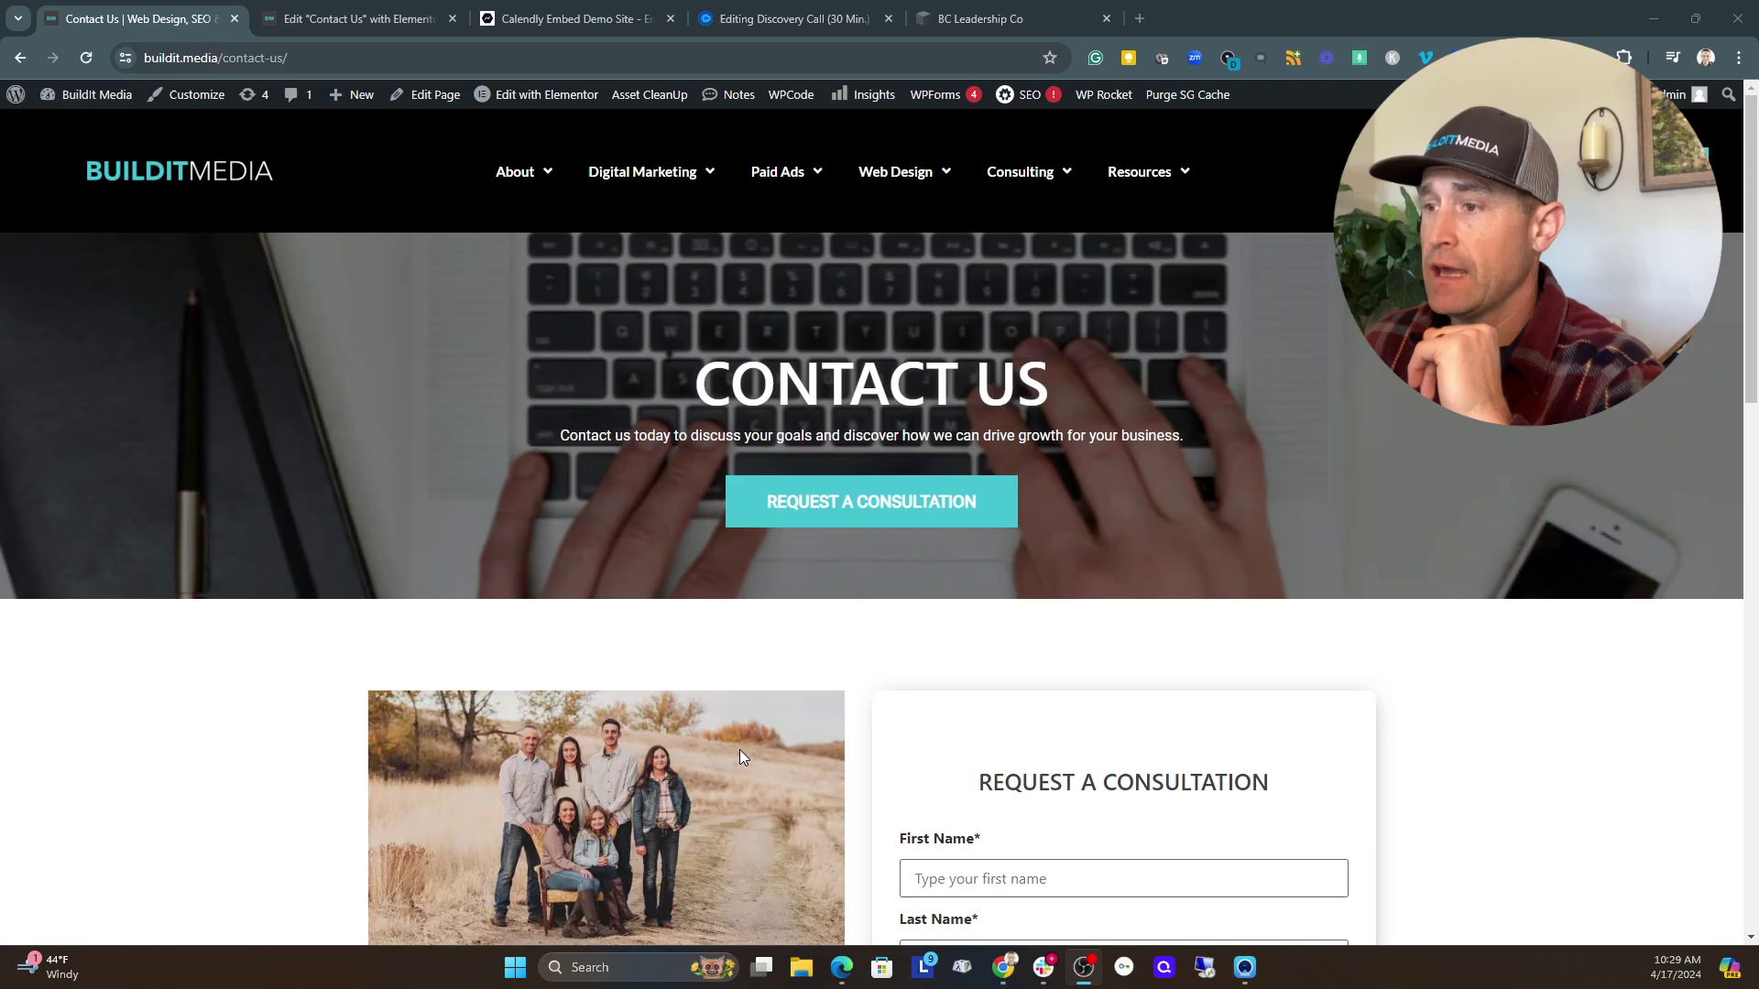
Step: On the contact page, open the discovery-call booking popup, check April 19 times, then close it
scroll(816, 678, down, 1)
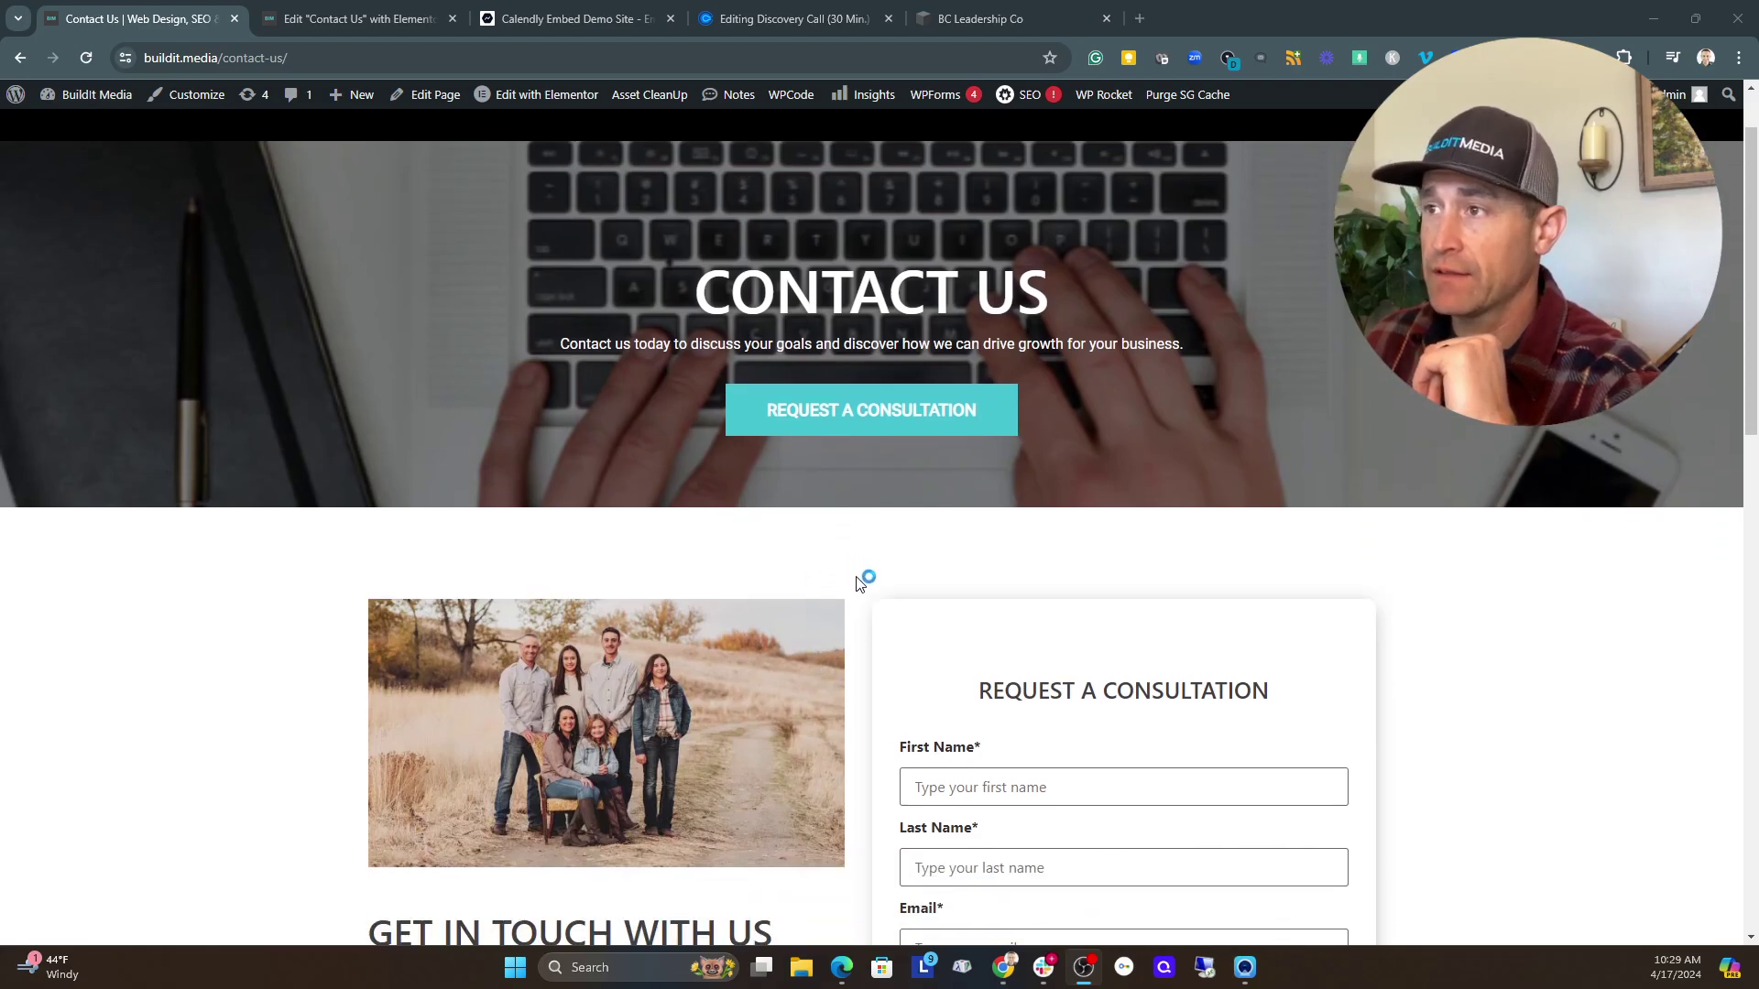
scroll(859, 577, down, 2)
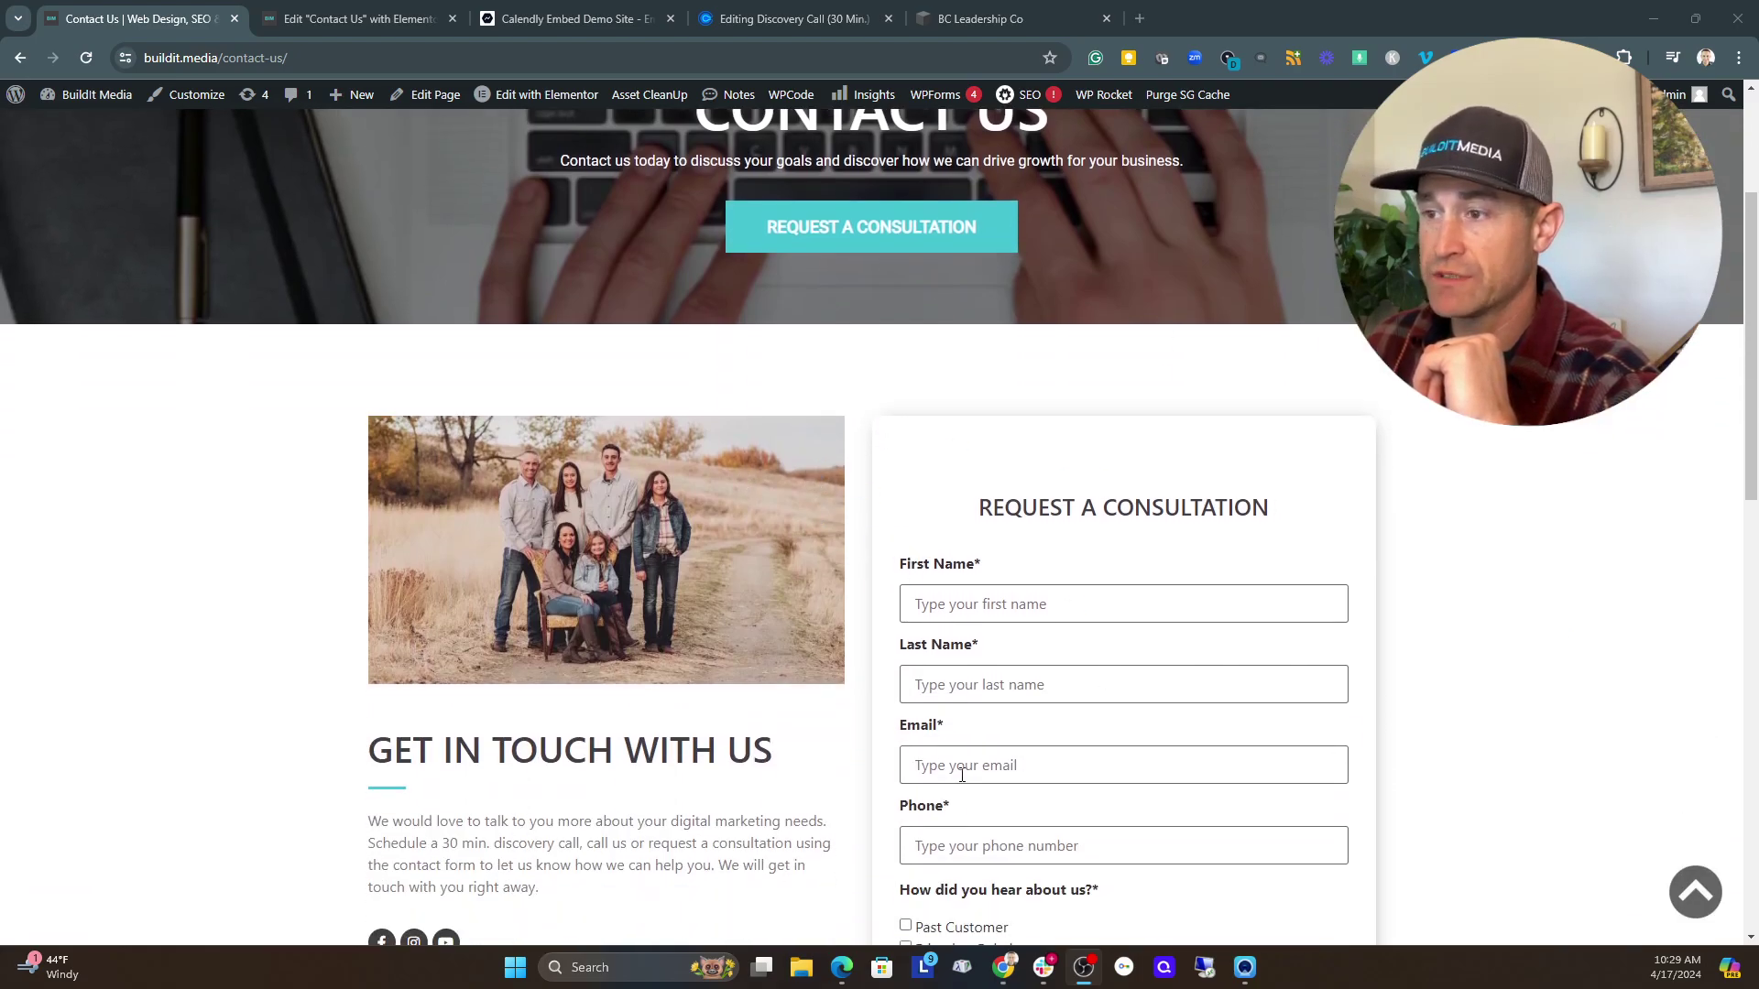
scroll(919, 744, down, 3)
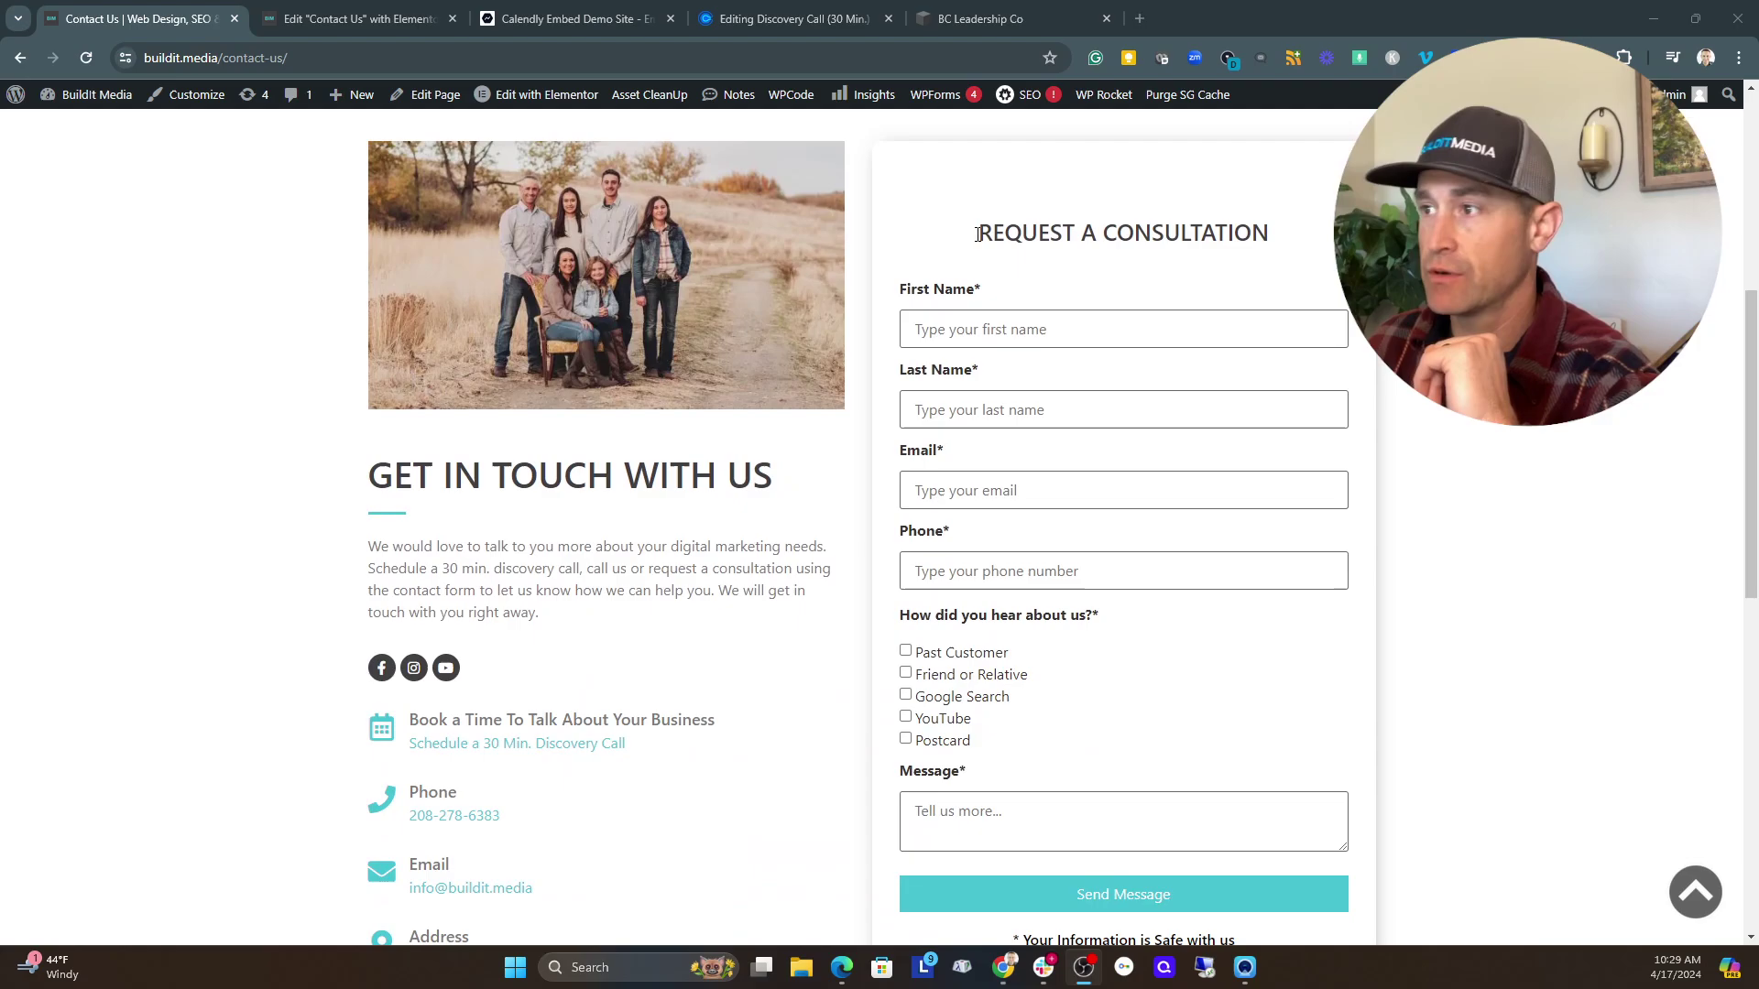
scroll(742, 671, down, 1)
scroll(742, 671, down, 1)
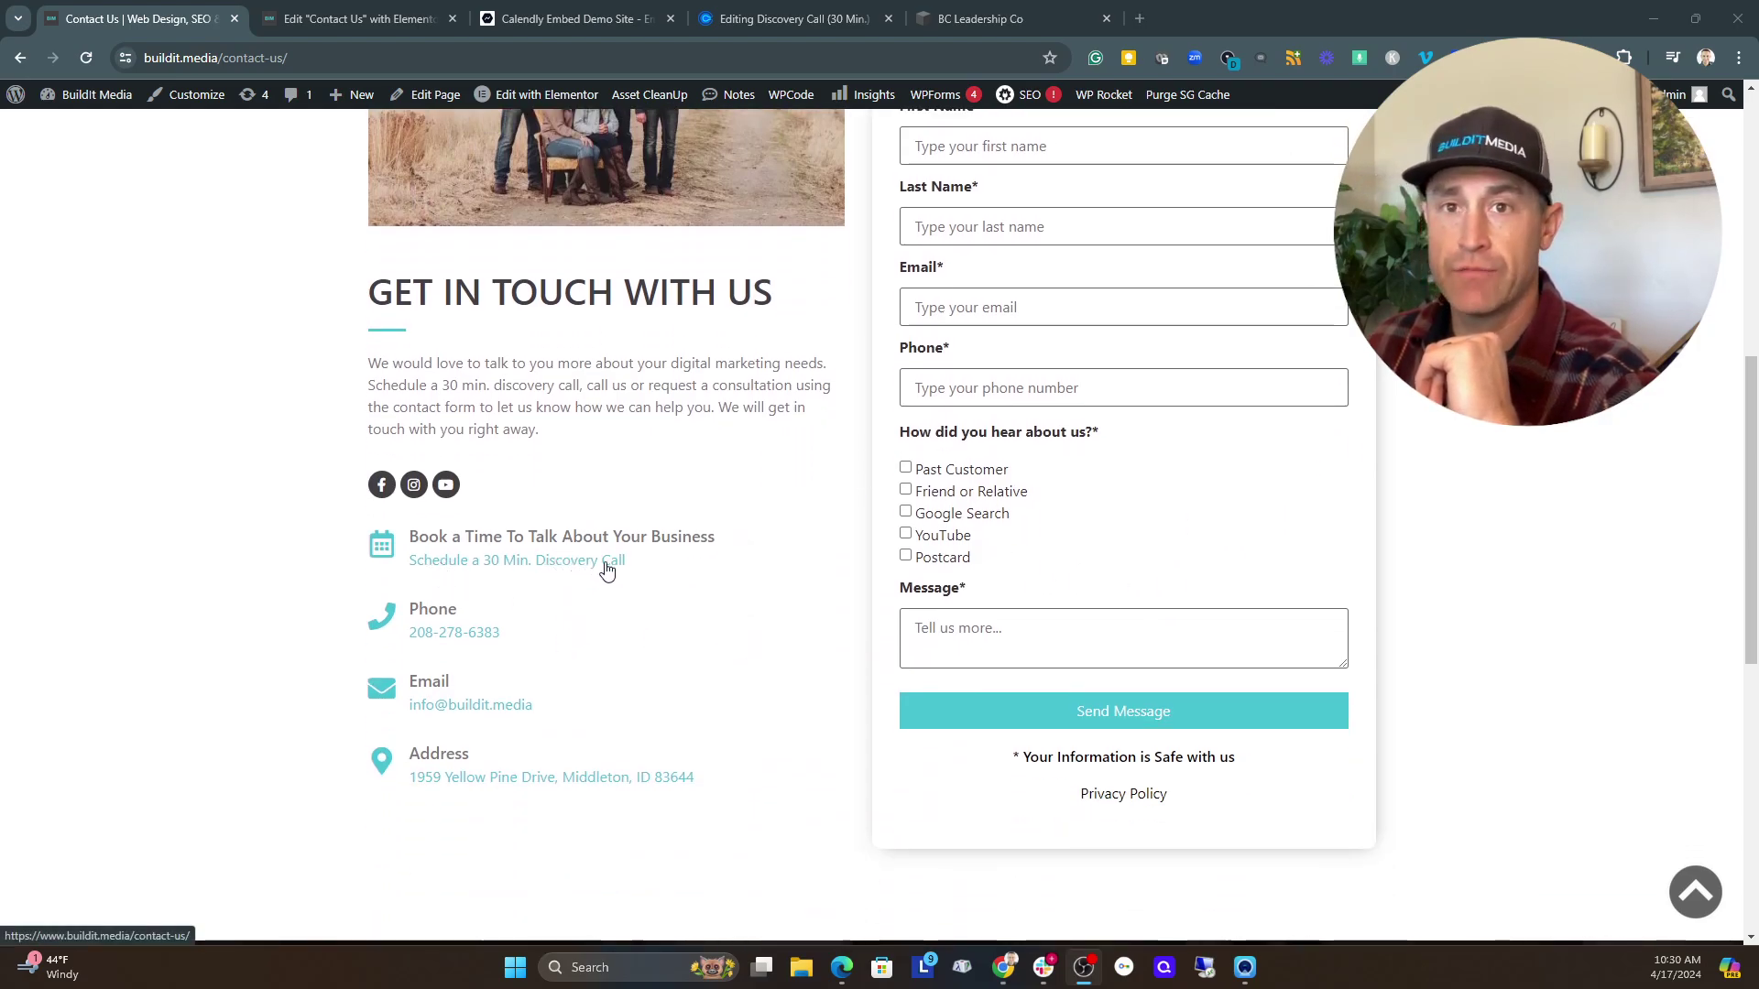
click(482, 563)
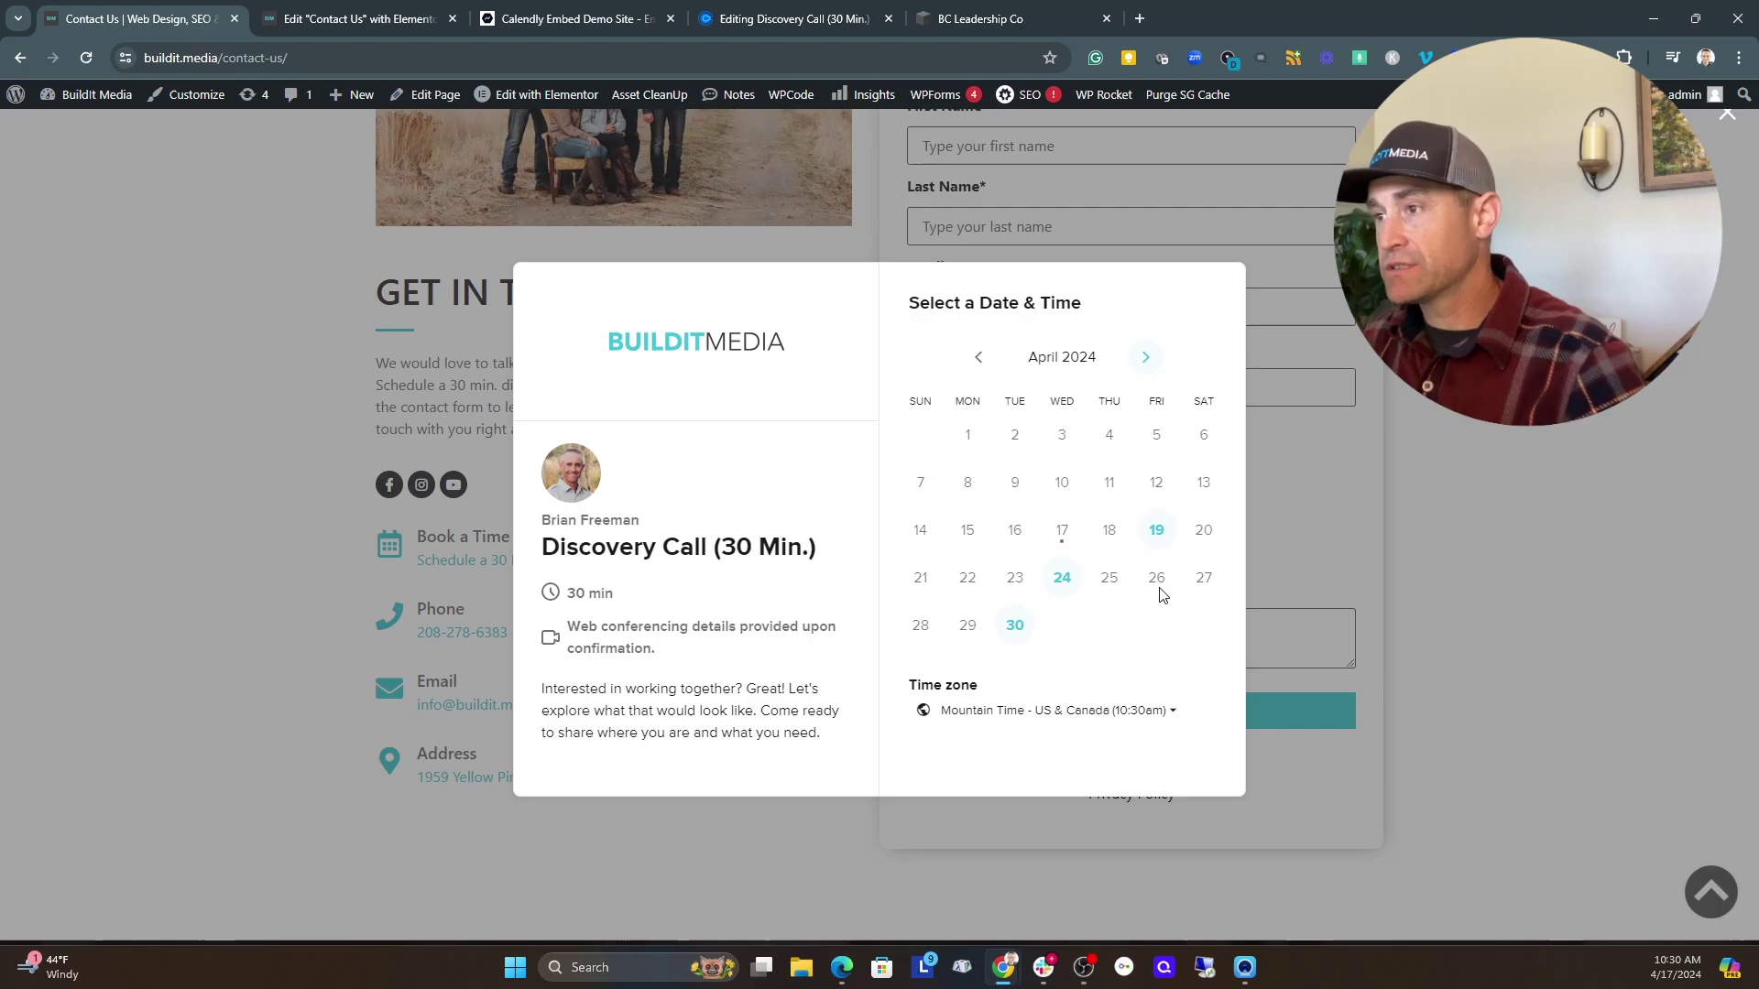
click(1156, 530)
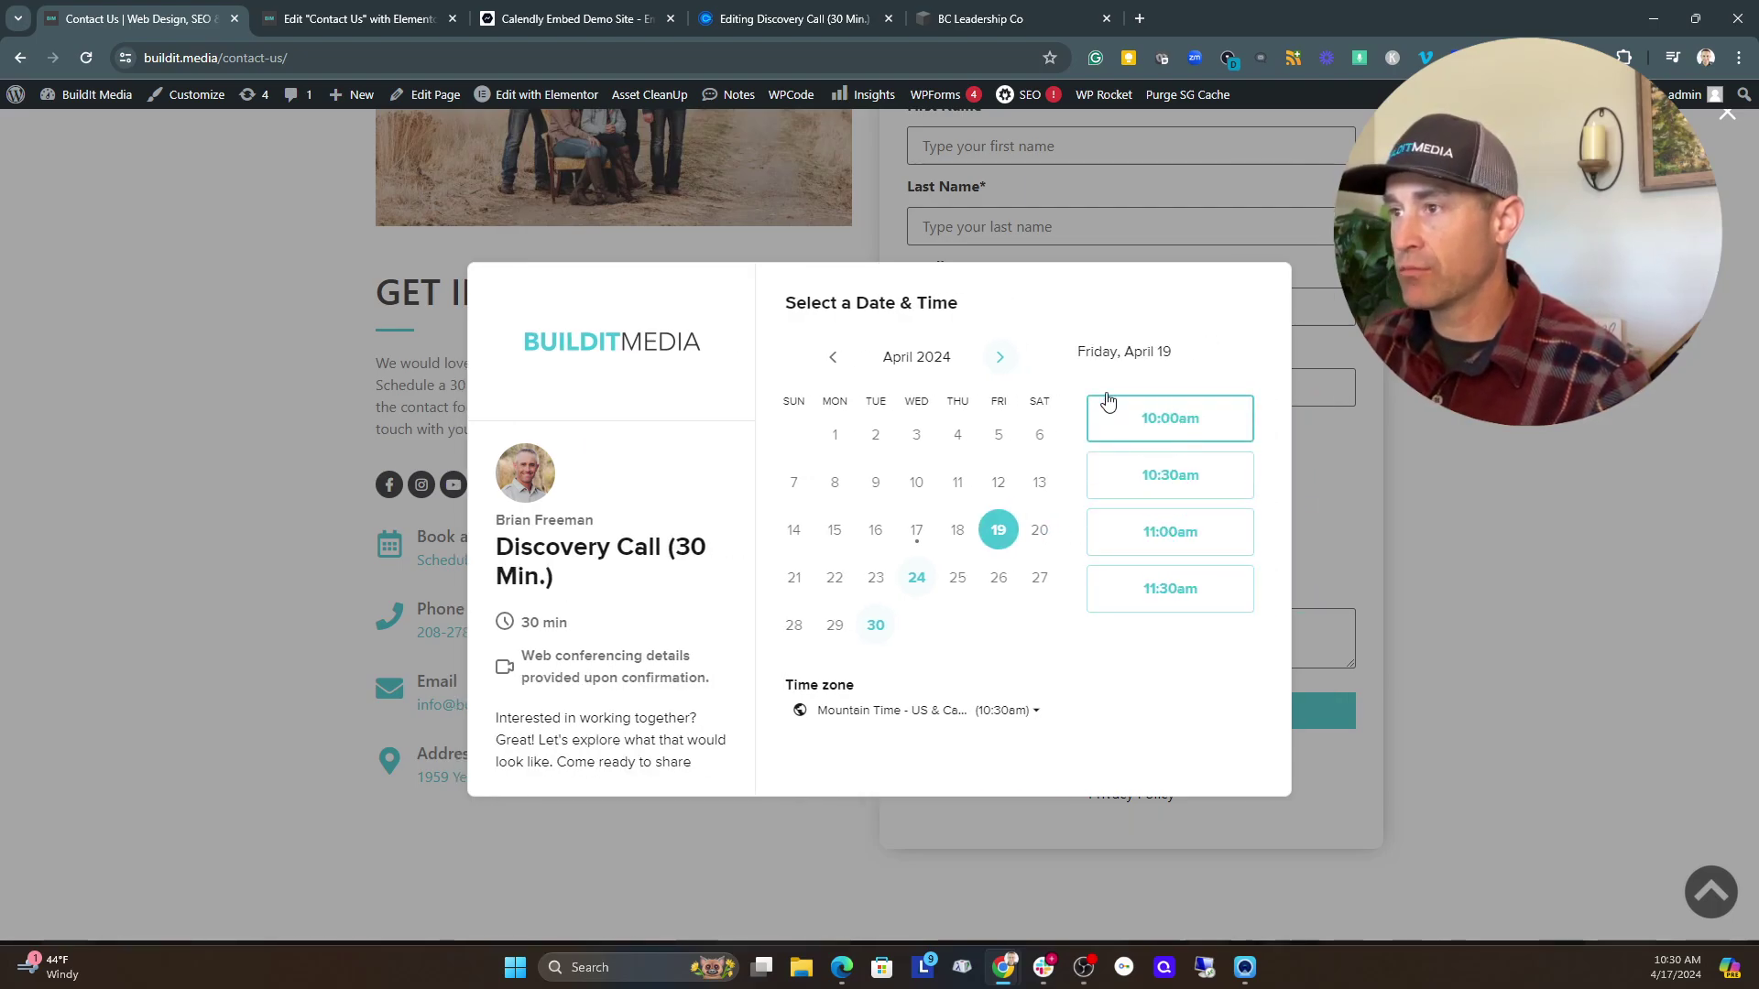
click(356, 275)
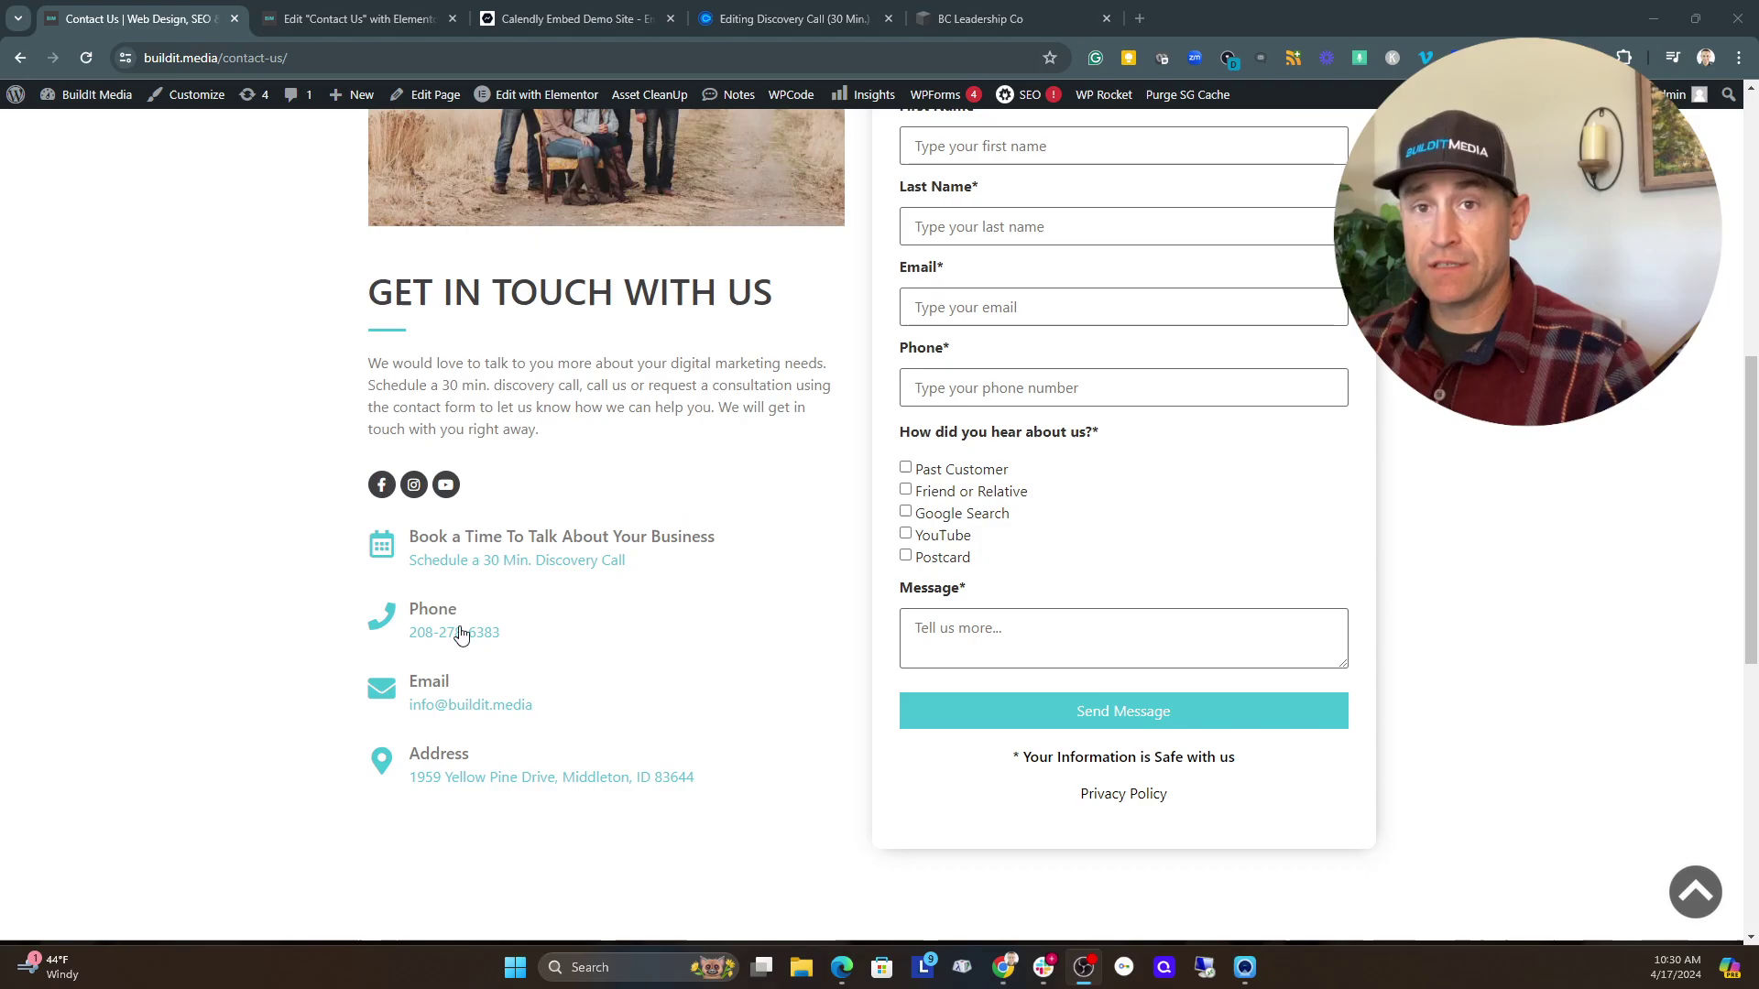
scroll(463, 613, up, 1)
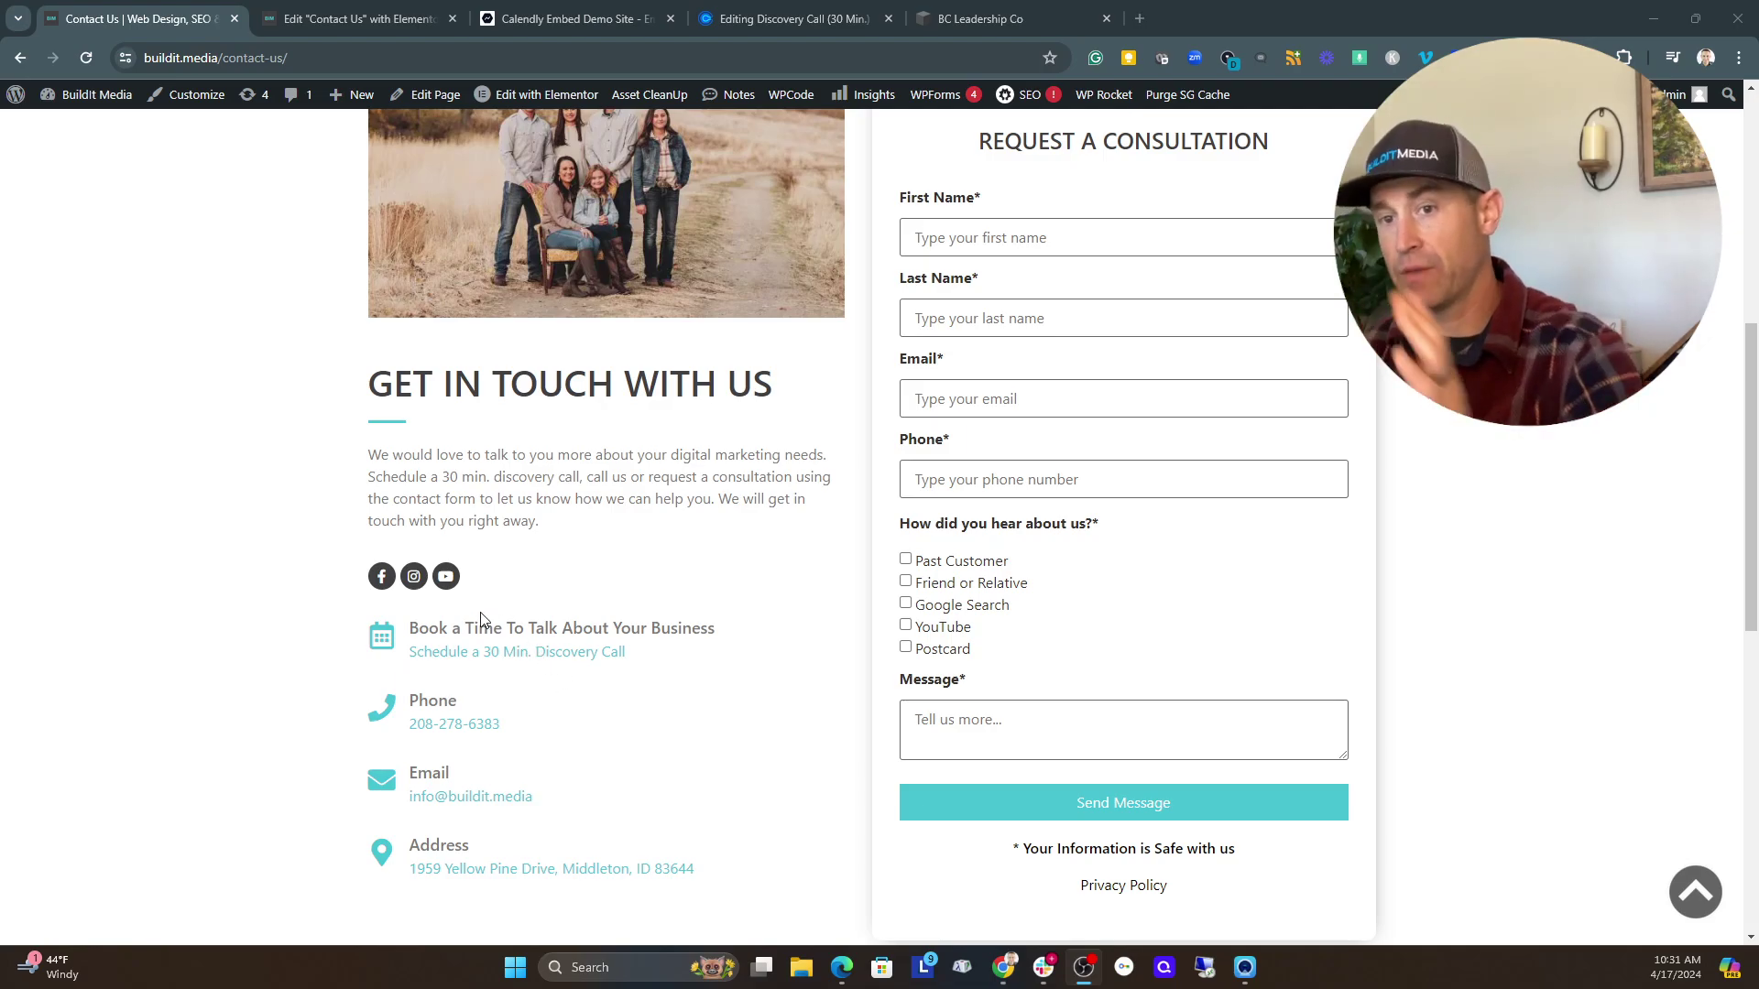
Step: On the Calendly embed demo site, jump to the inline embed and pick April 17
click(604, 22)
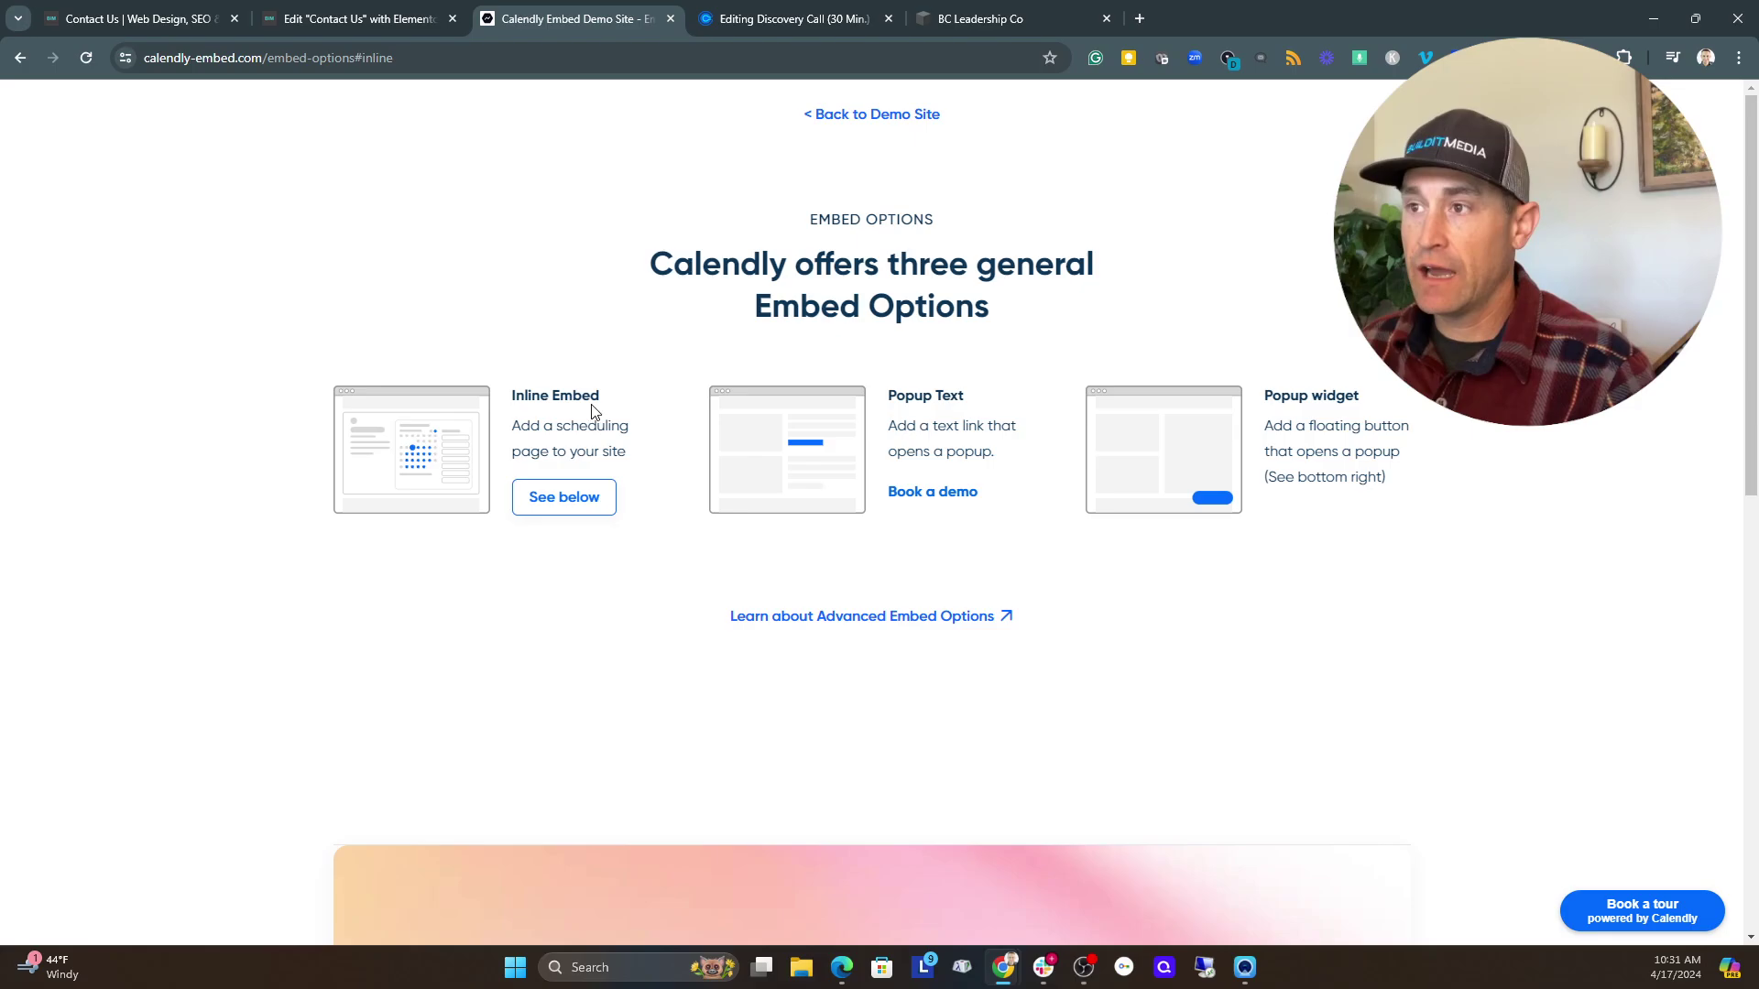
click(548, 504)
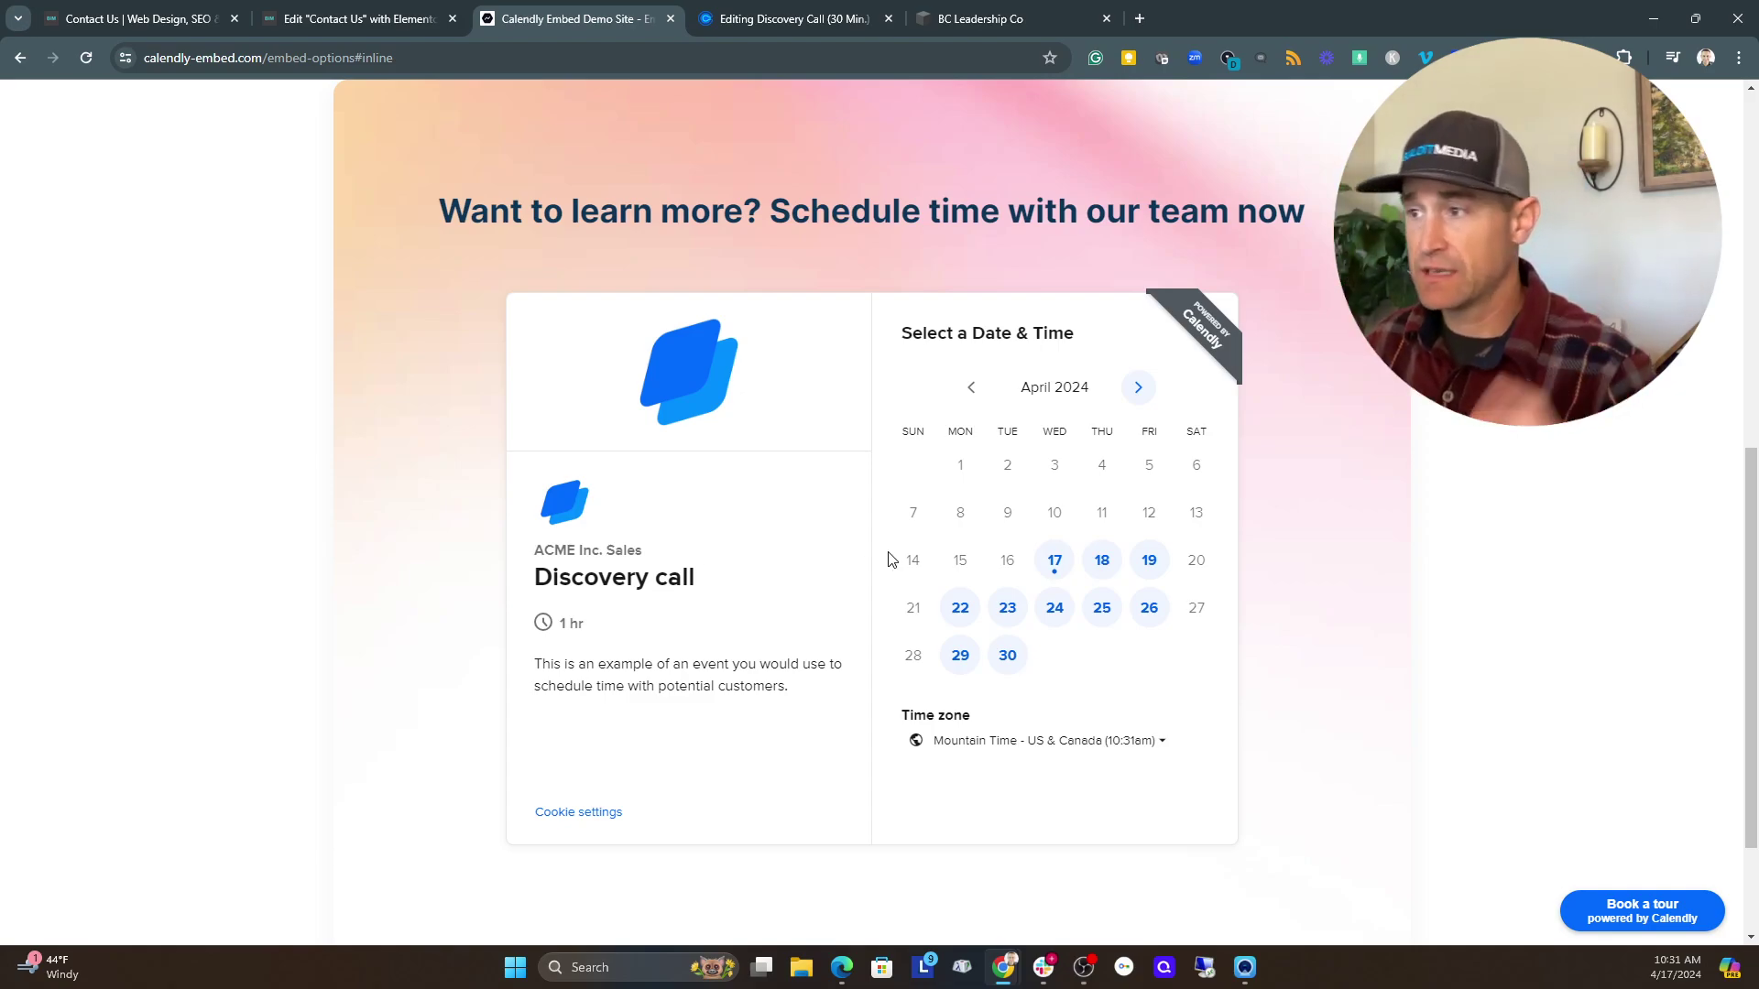
click(1051, 564)
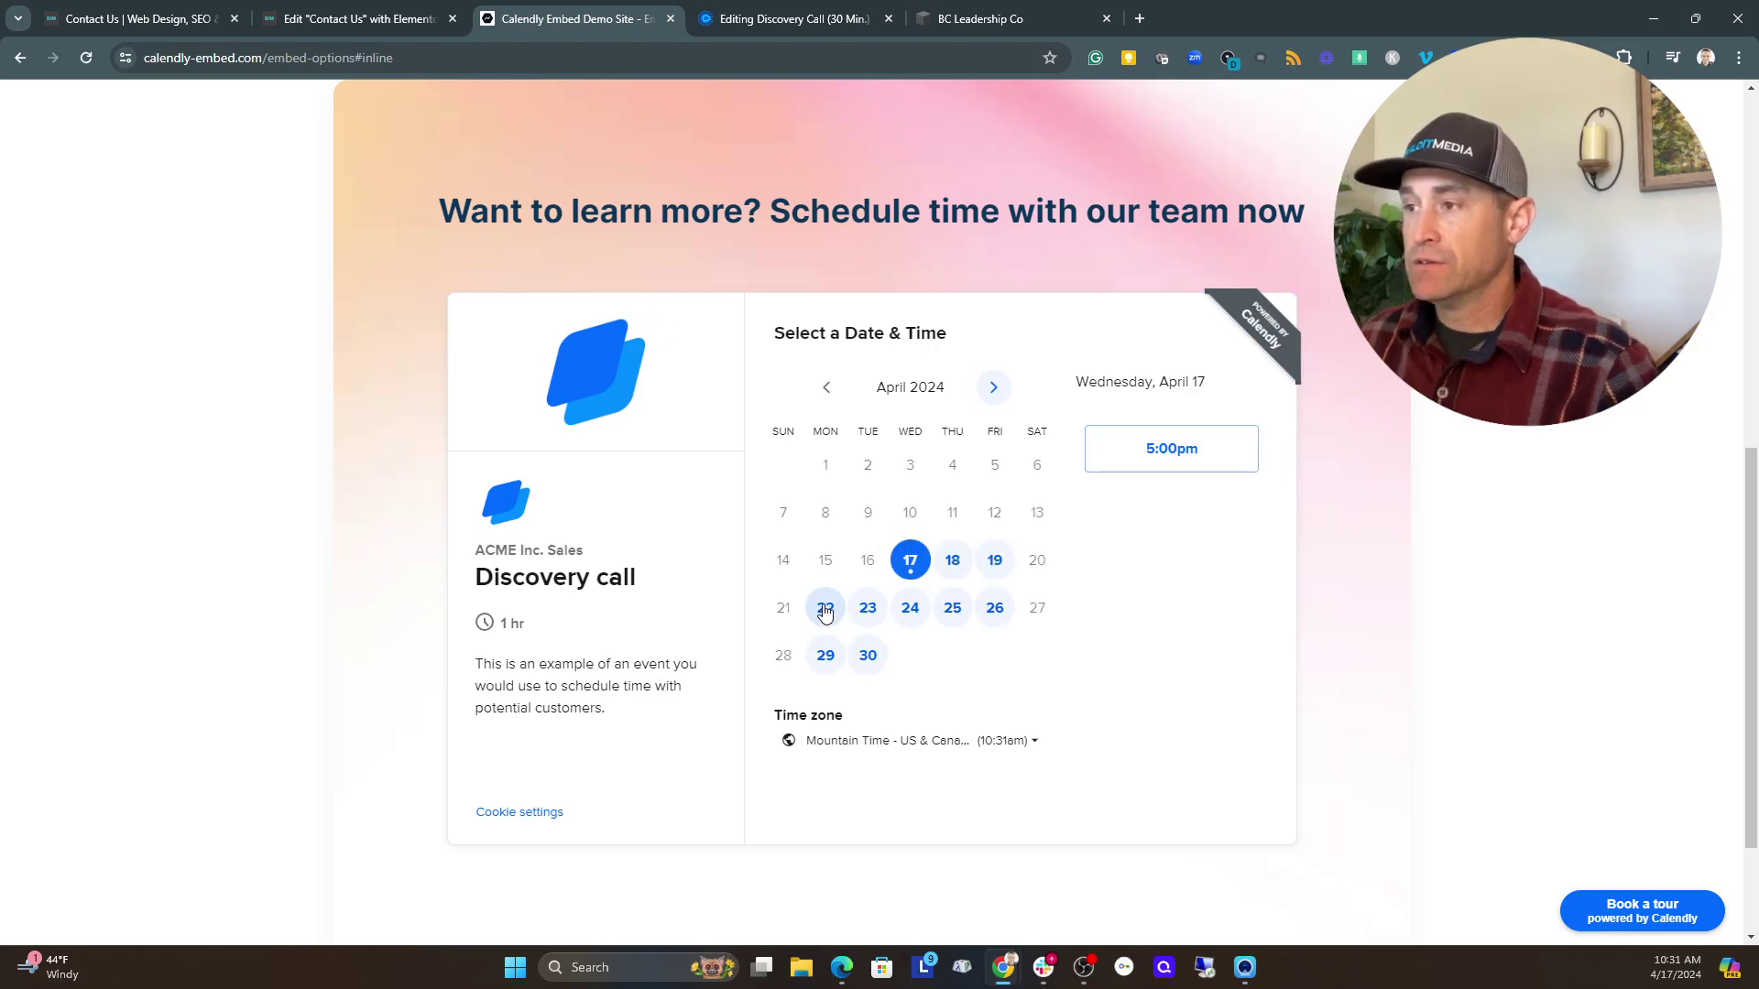
scroll(720, 582, up, 8)
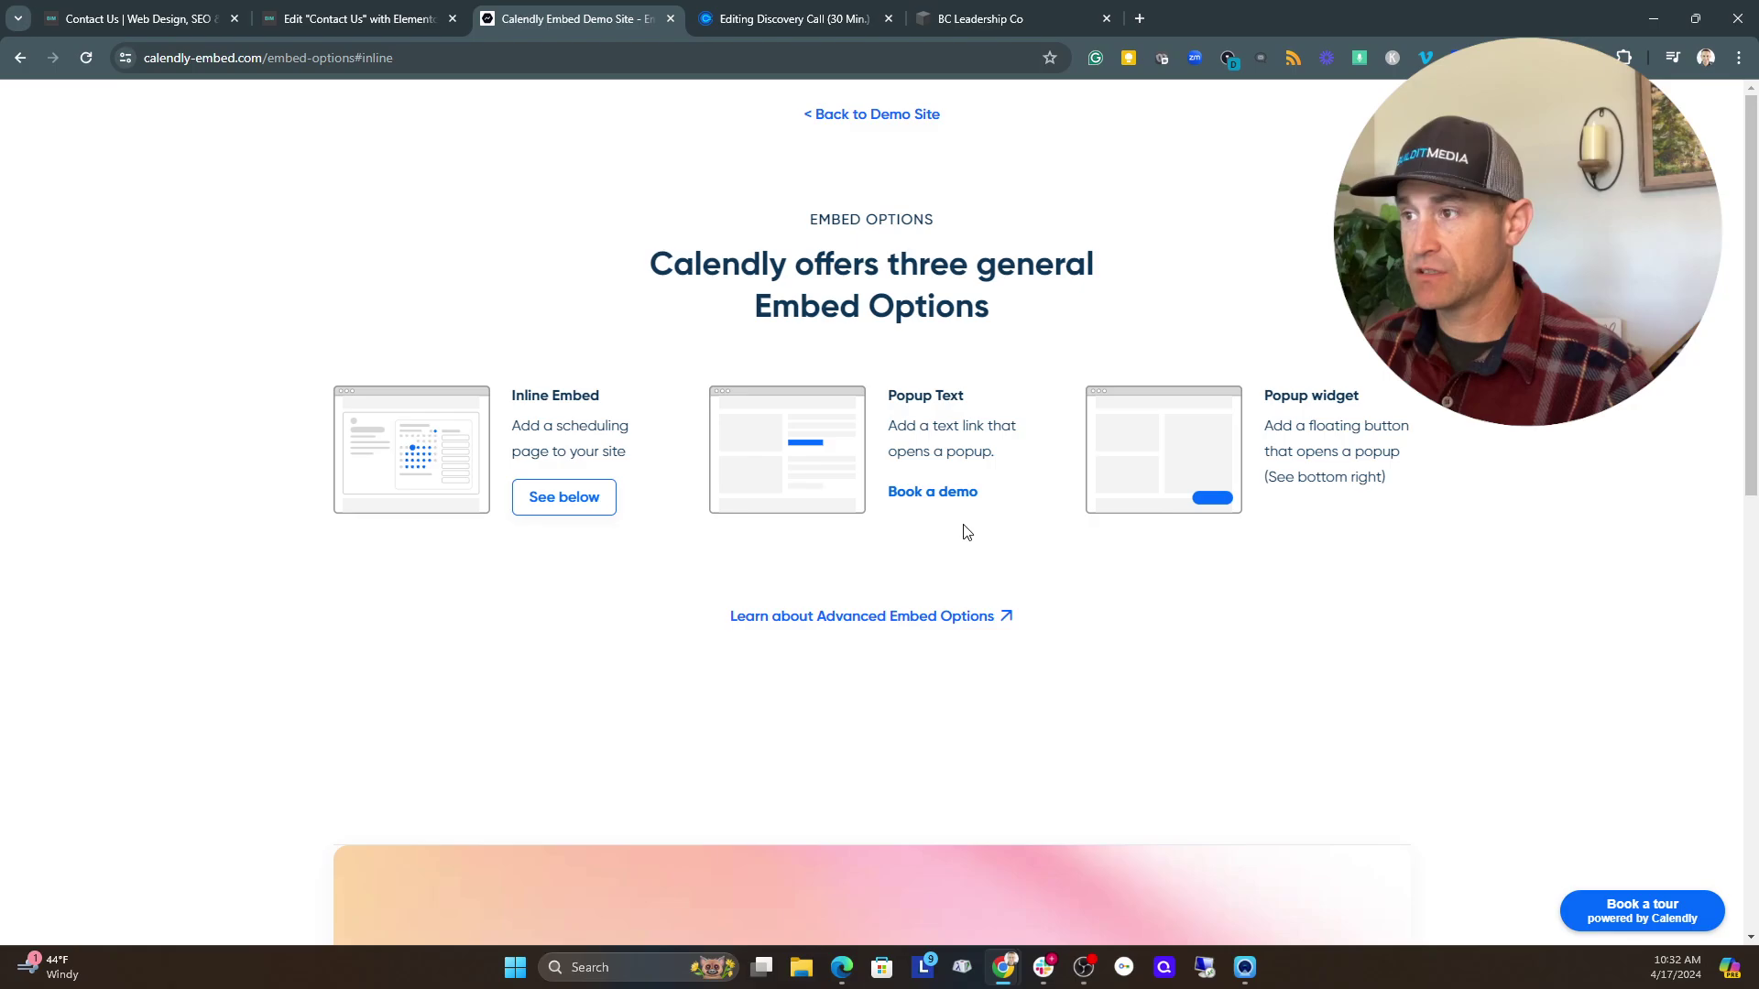
click(945, 502)
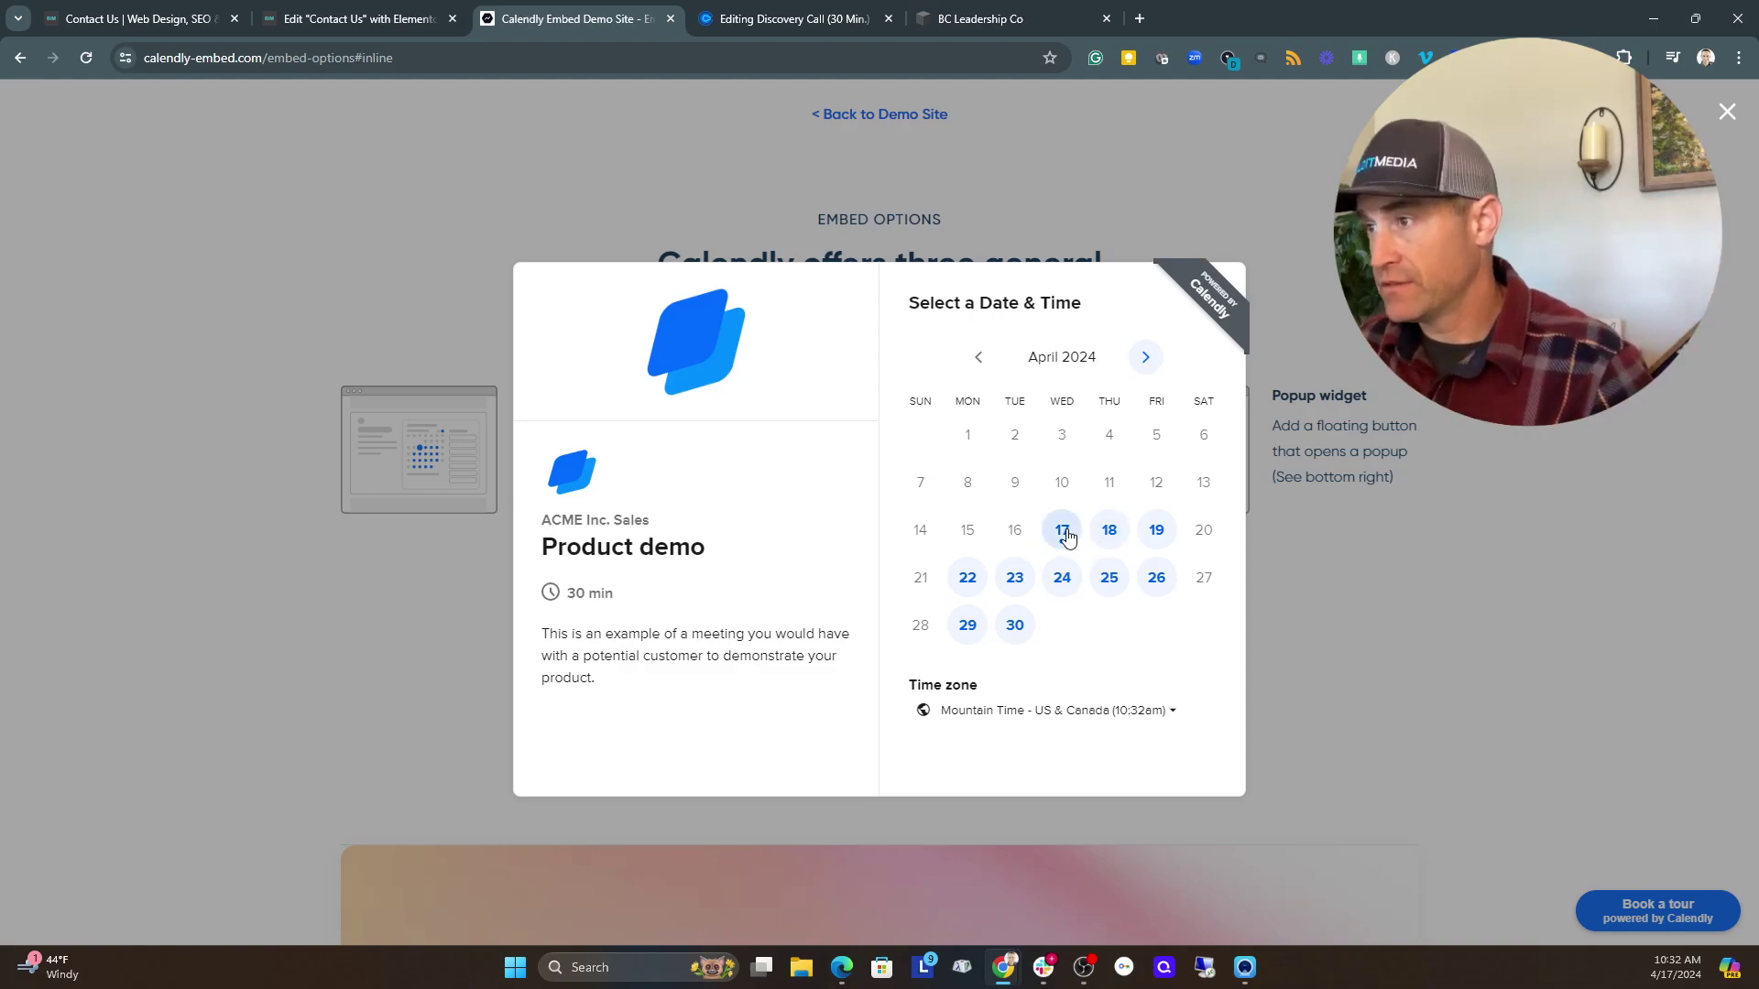
click(1157, 535)
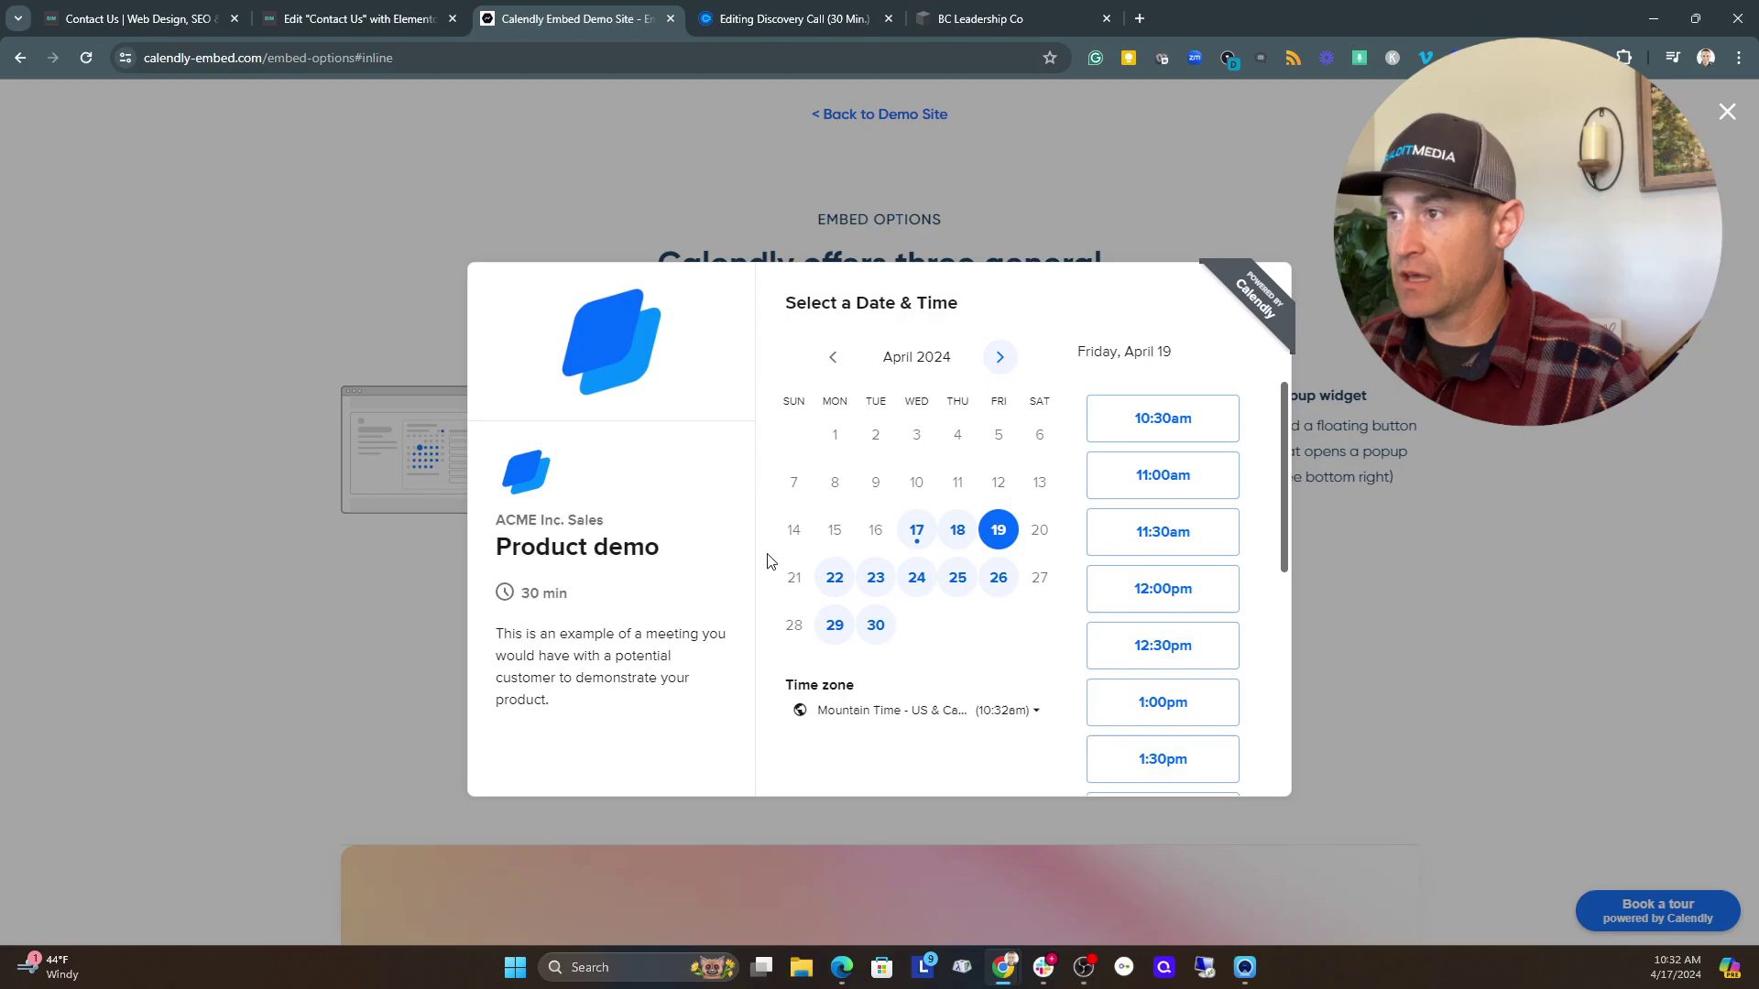
click(221, 500)
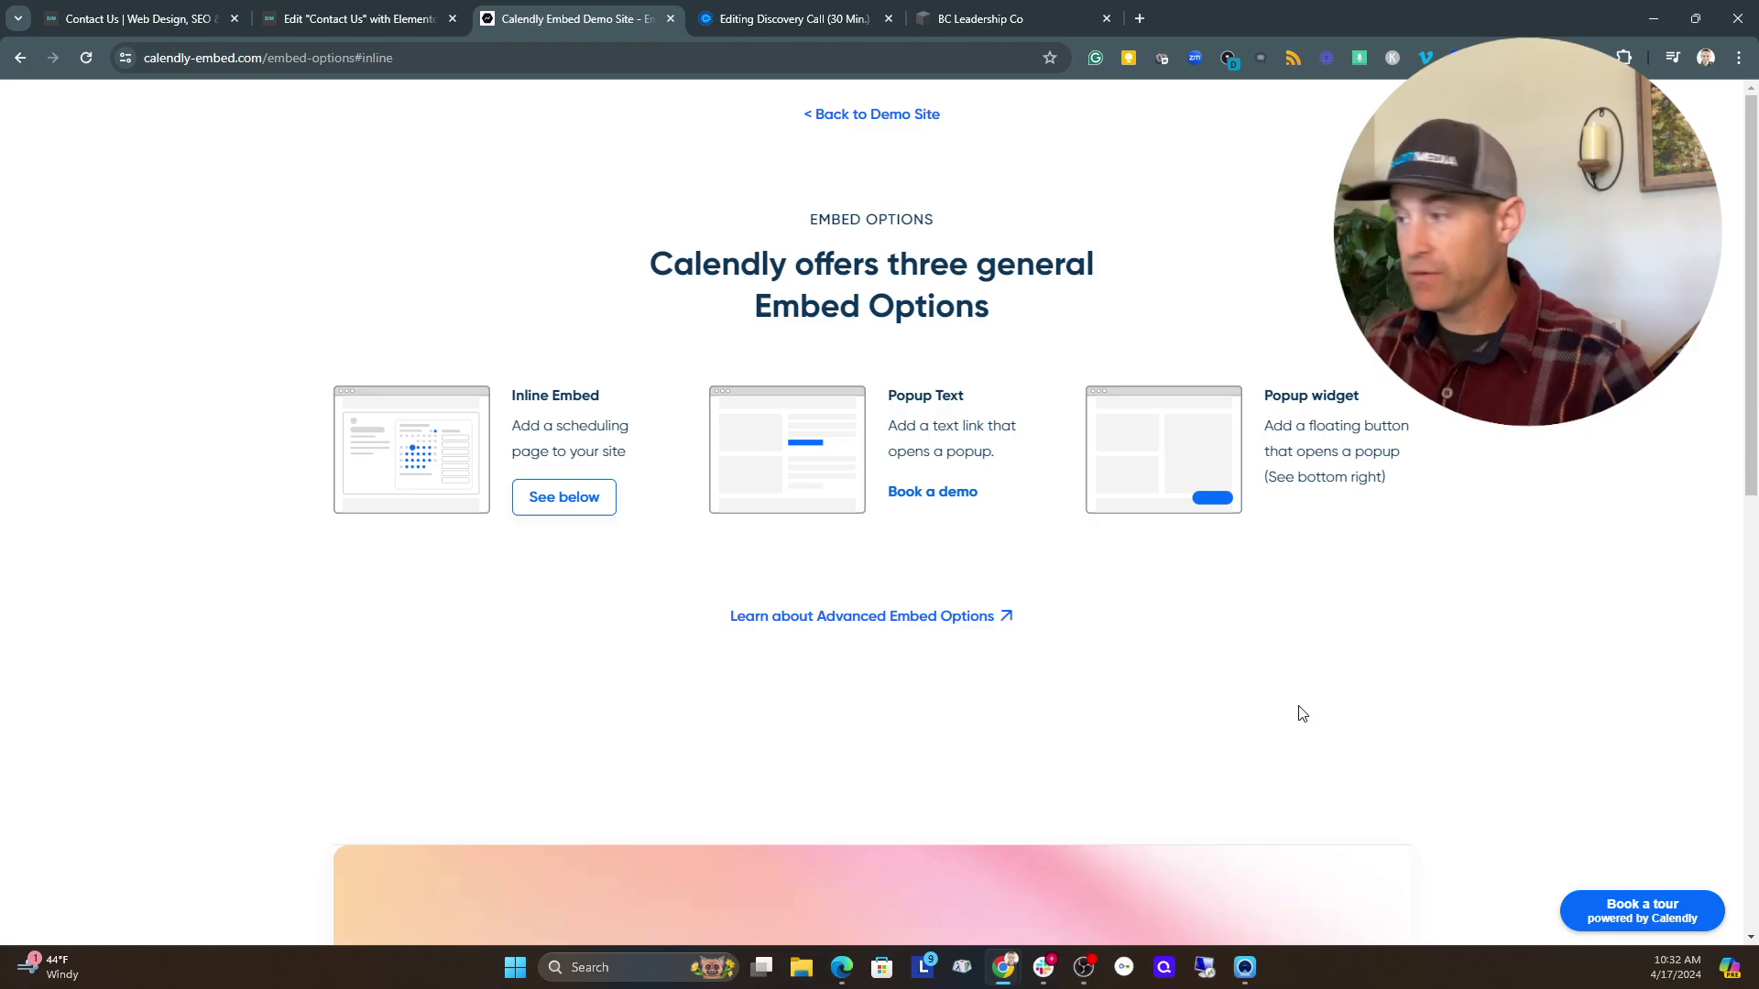
click(1630, 916)
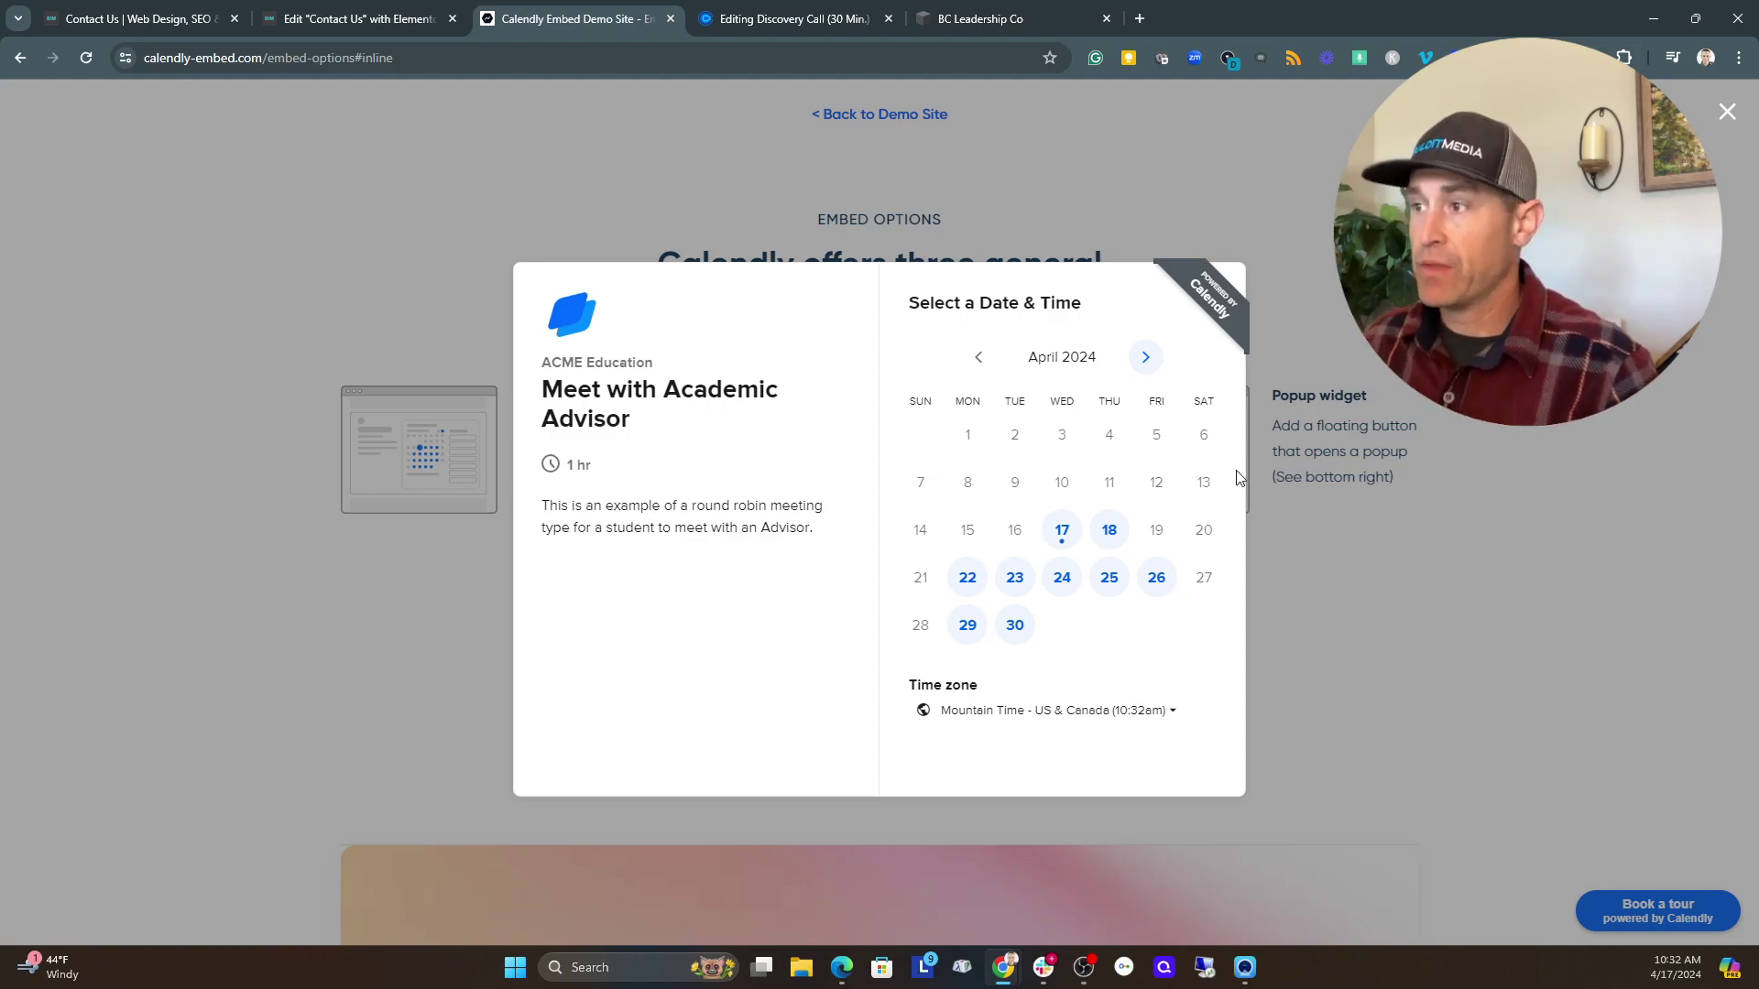
click(1099, 543)
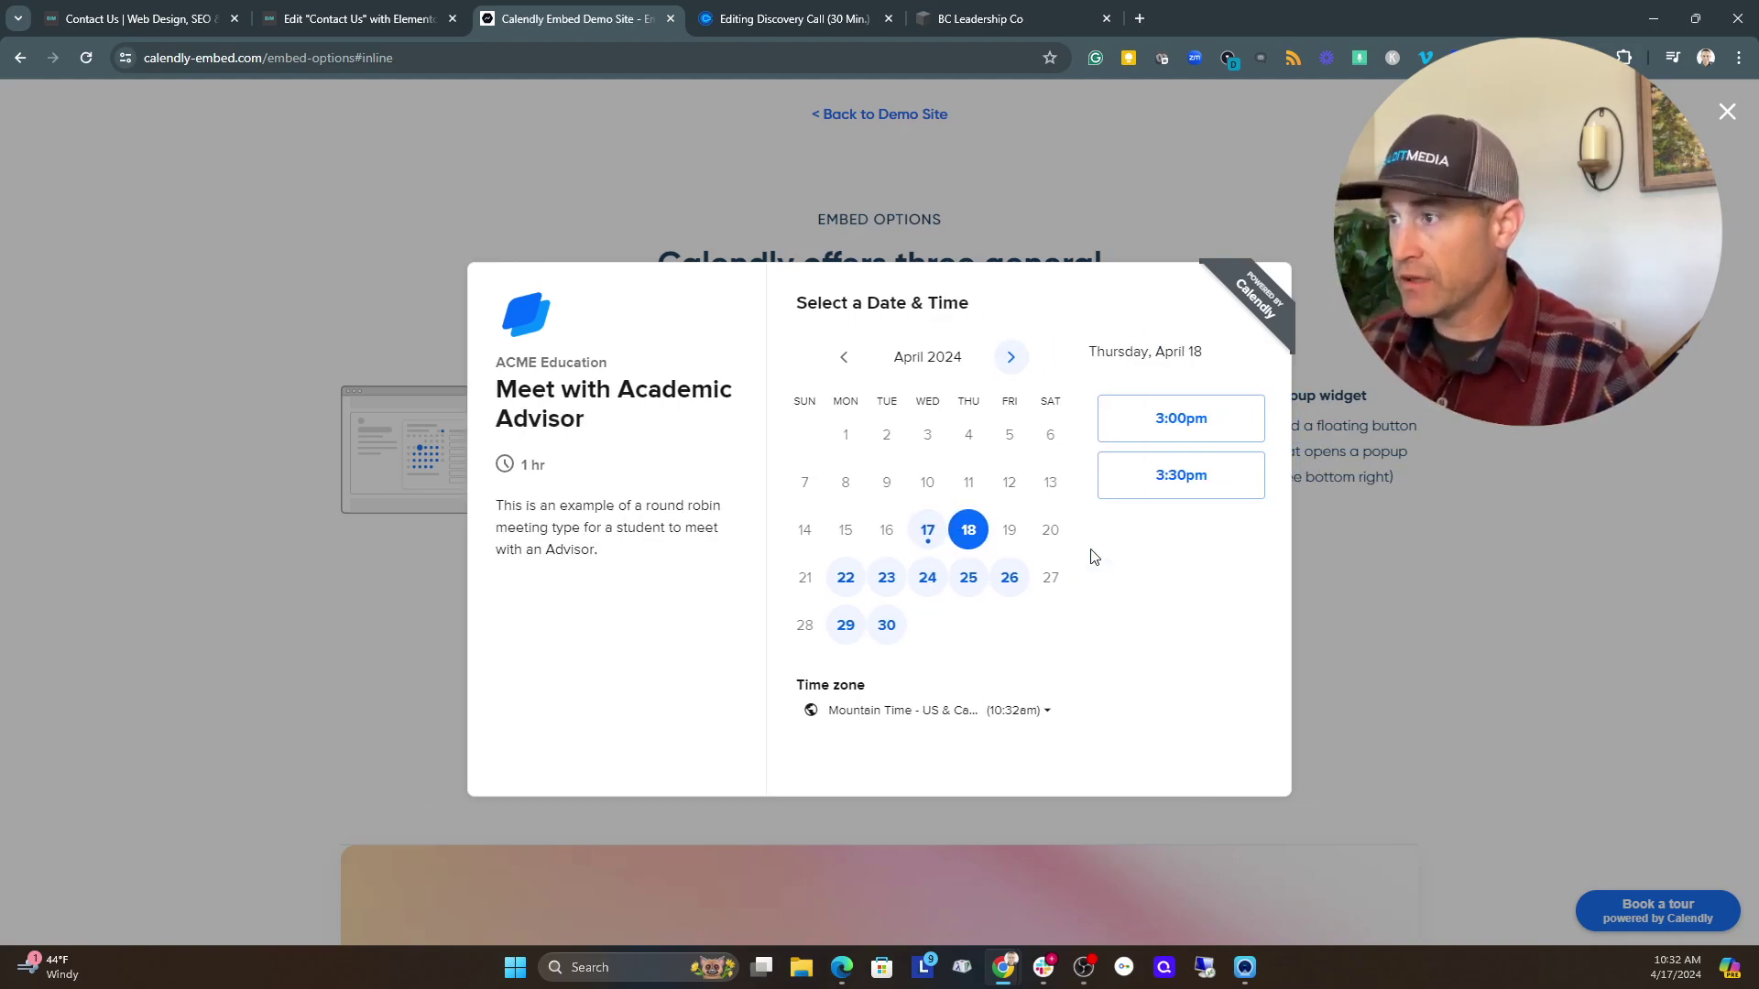
click(308, 489)
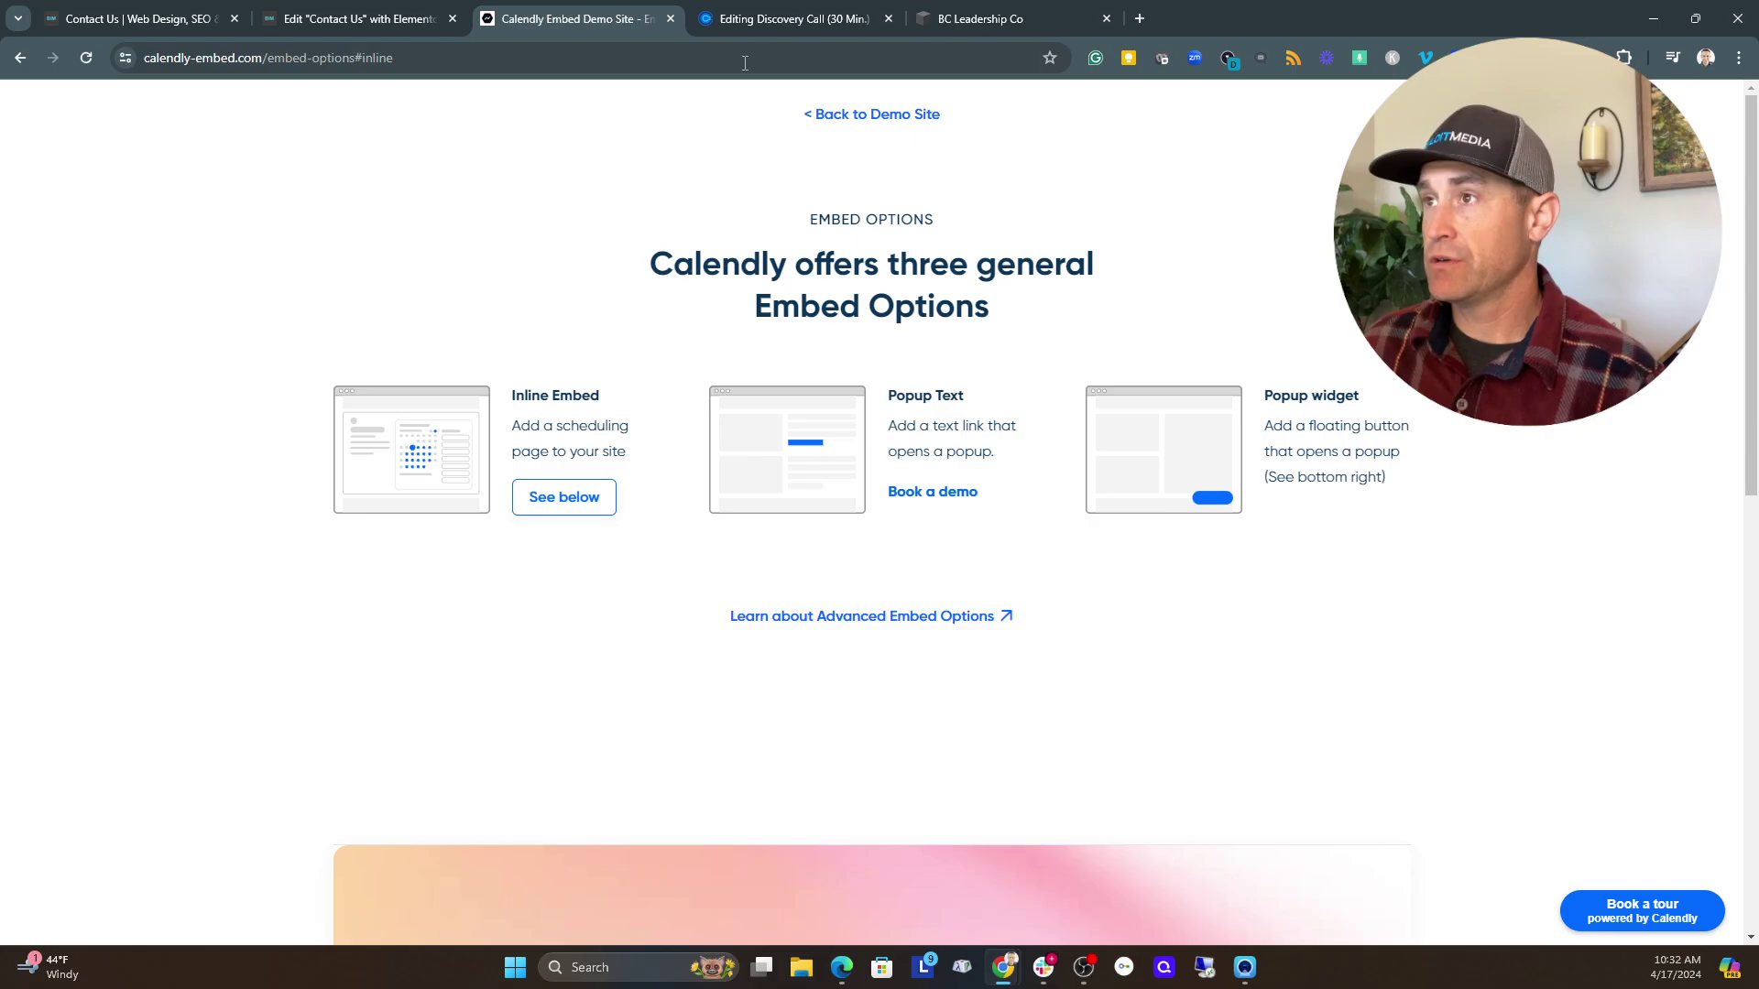
Step: Switch to the Editing Discovery Call (30 Min.) tab
click(743, 19)
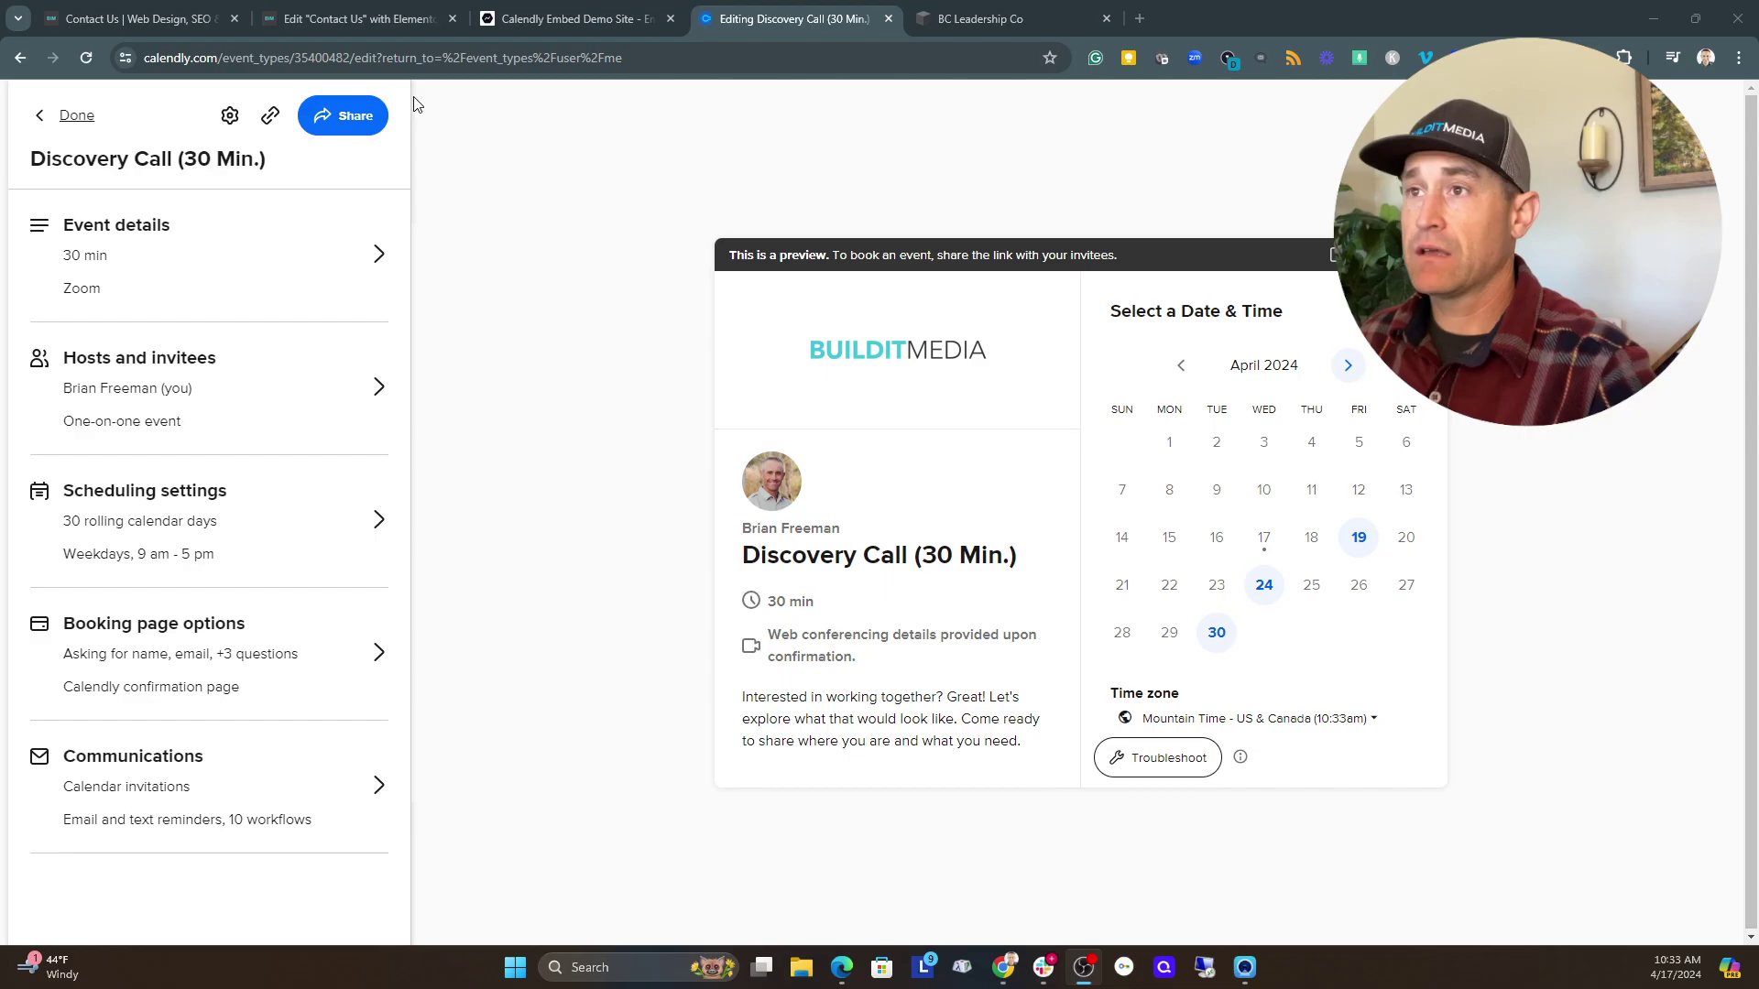
Step: Copy the Discovery Call link from the Share dialog and open a blank browser tab
click(364, 121)
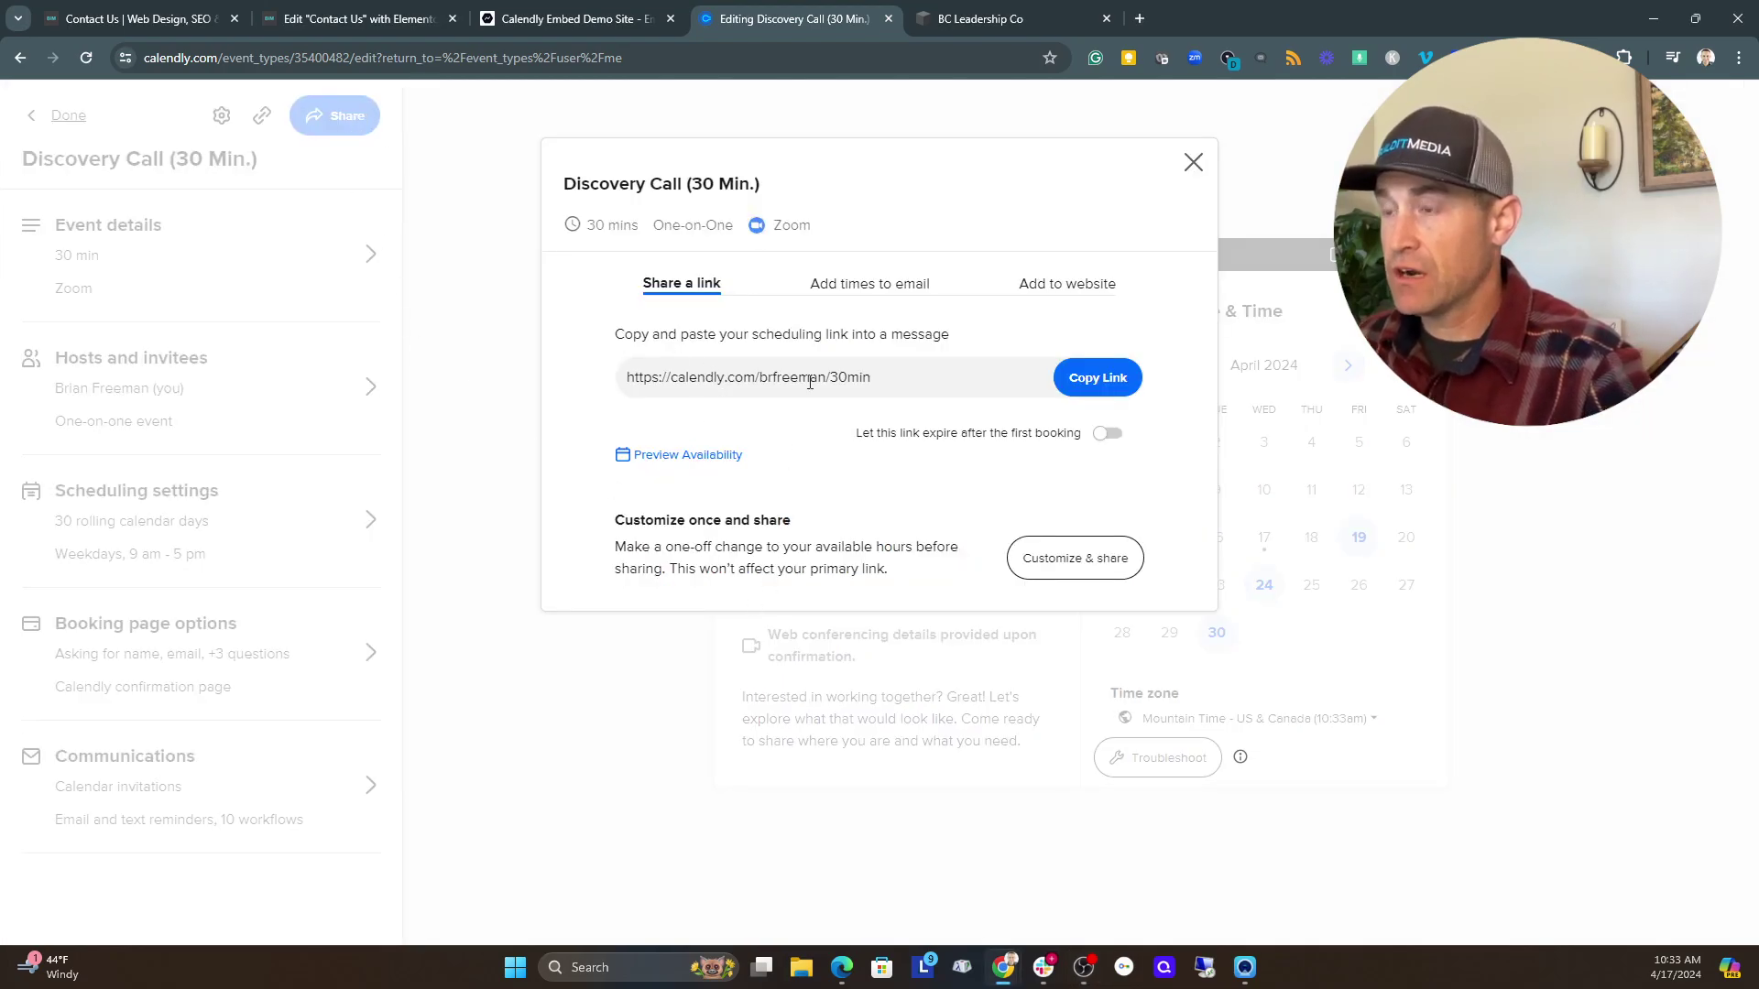
click(1106, 383)
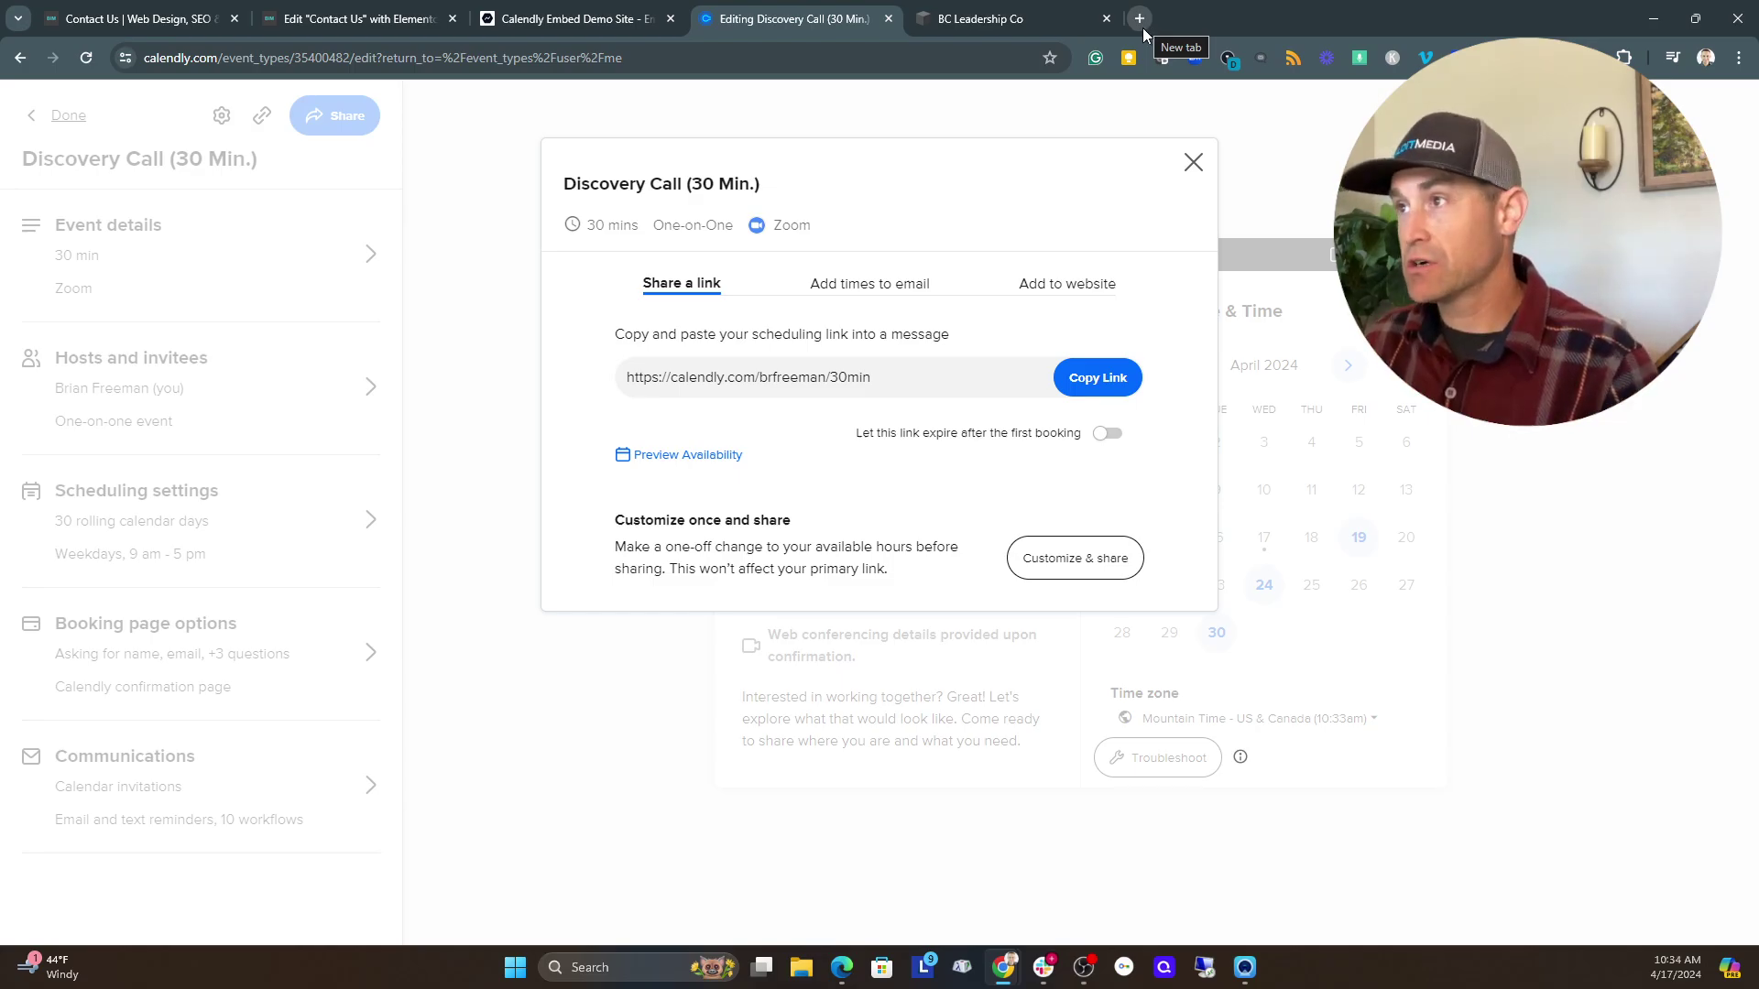
click(1140, 22)
Step: Paste the copied Discovery Call scheduling link into the address bar and load it
right_click(542, 57)
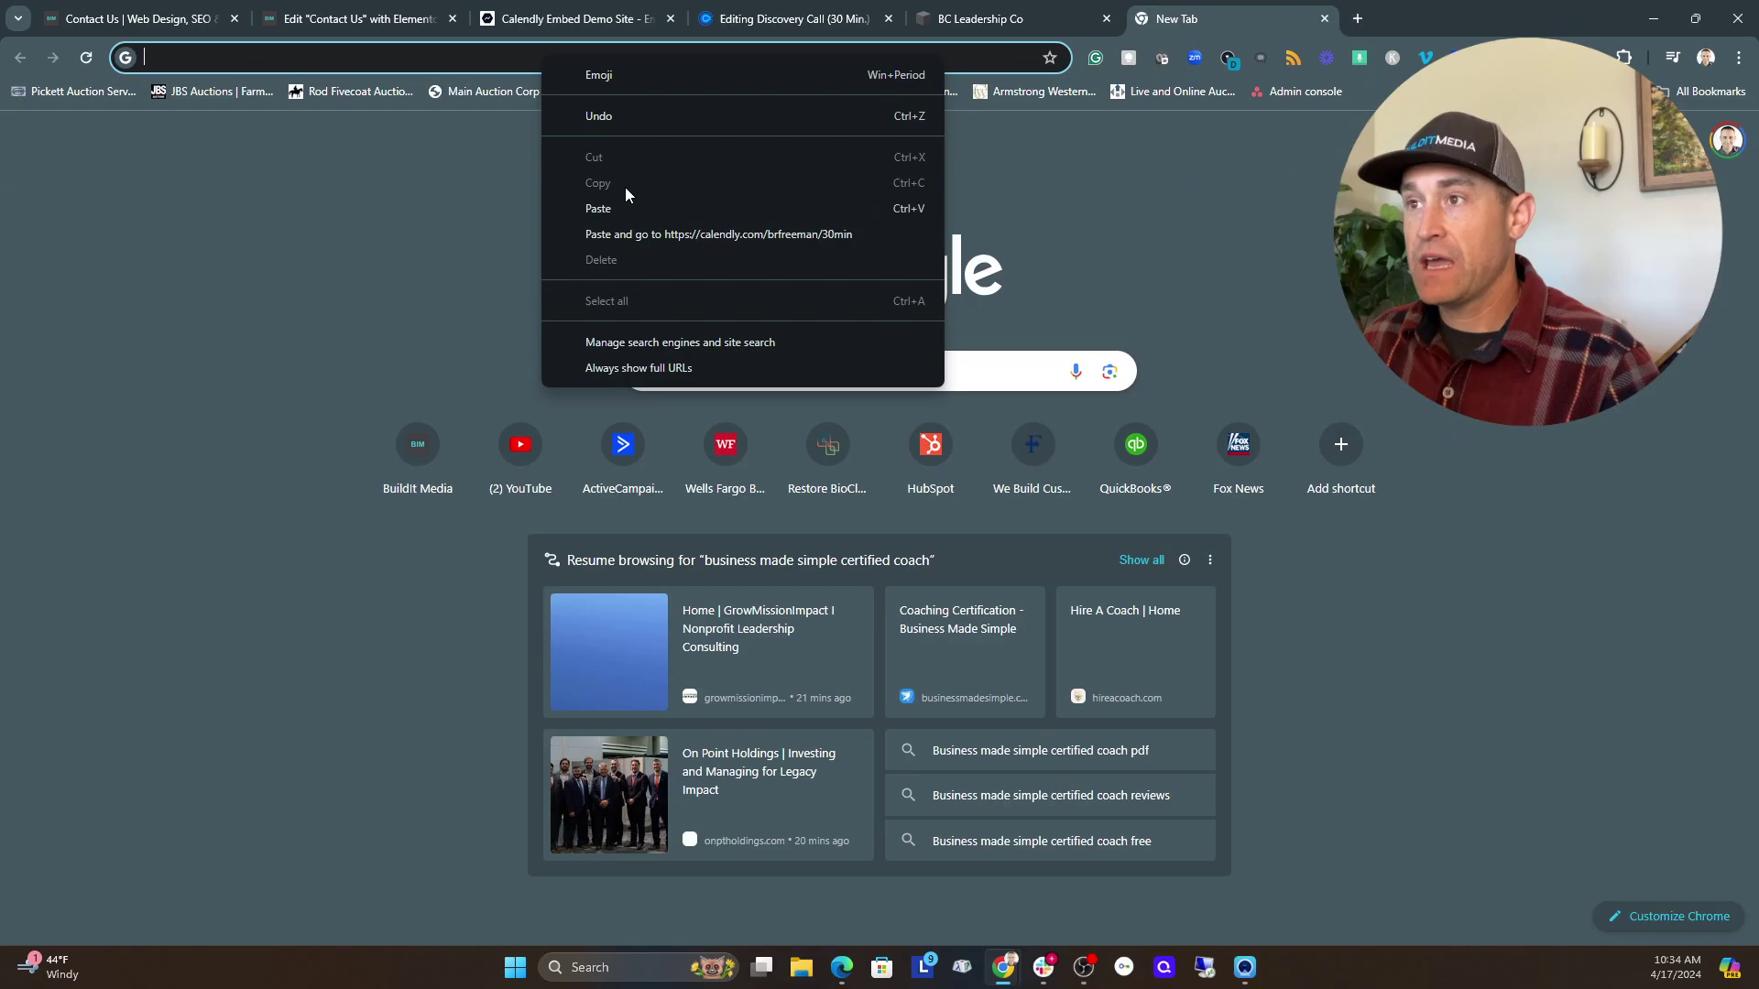
click(615, 207)
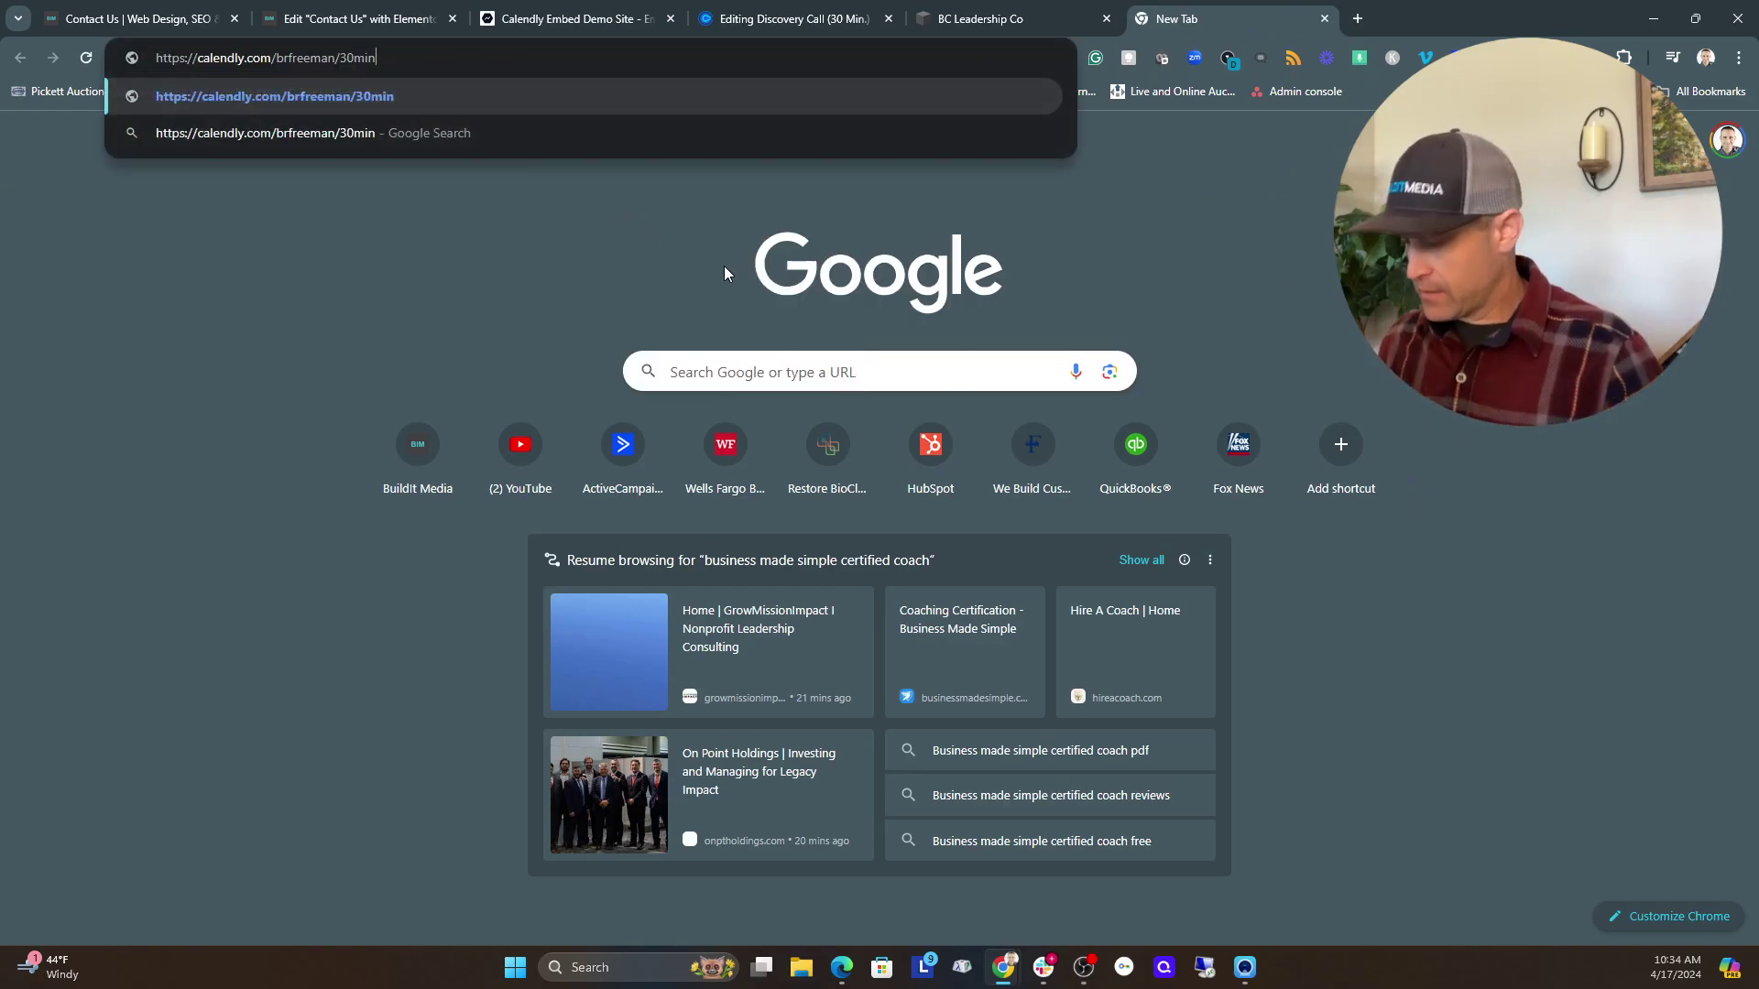
key(Return)
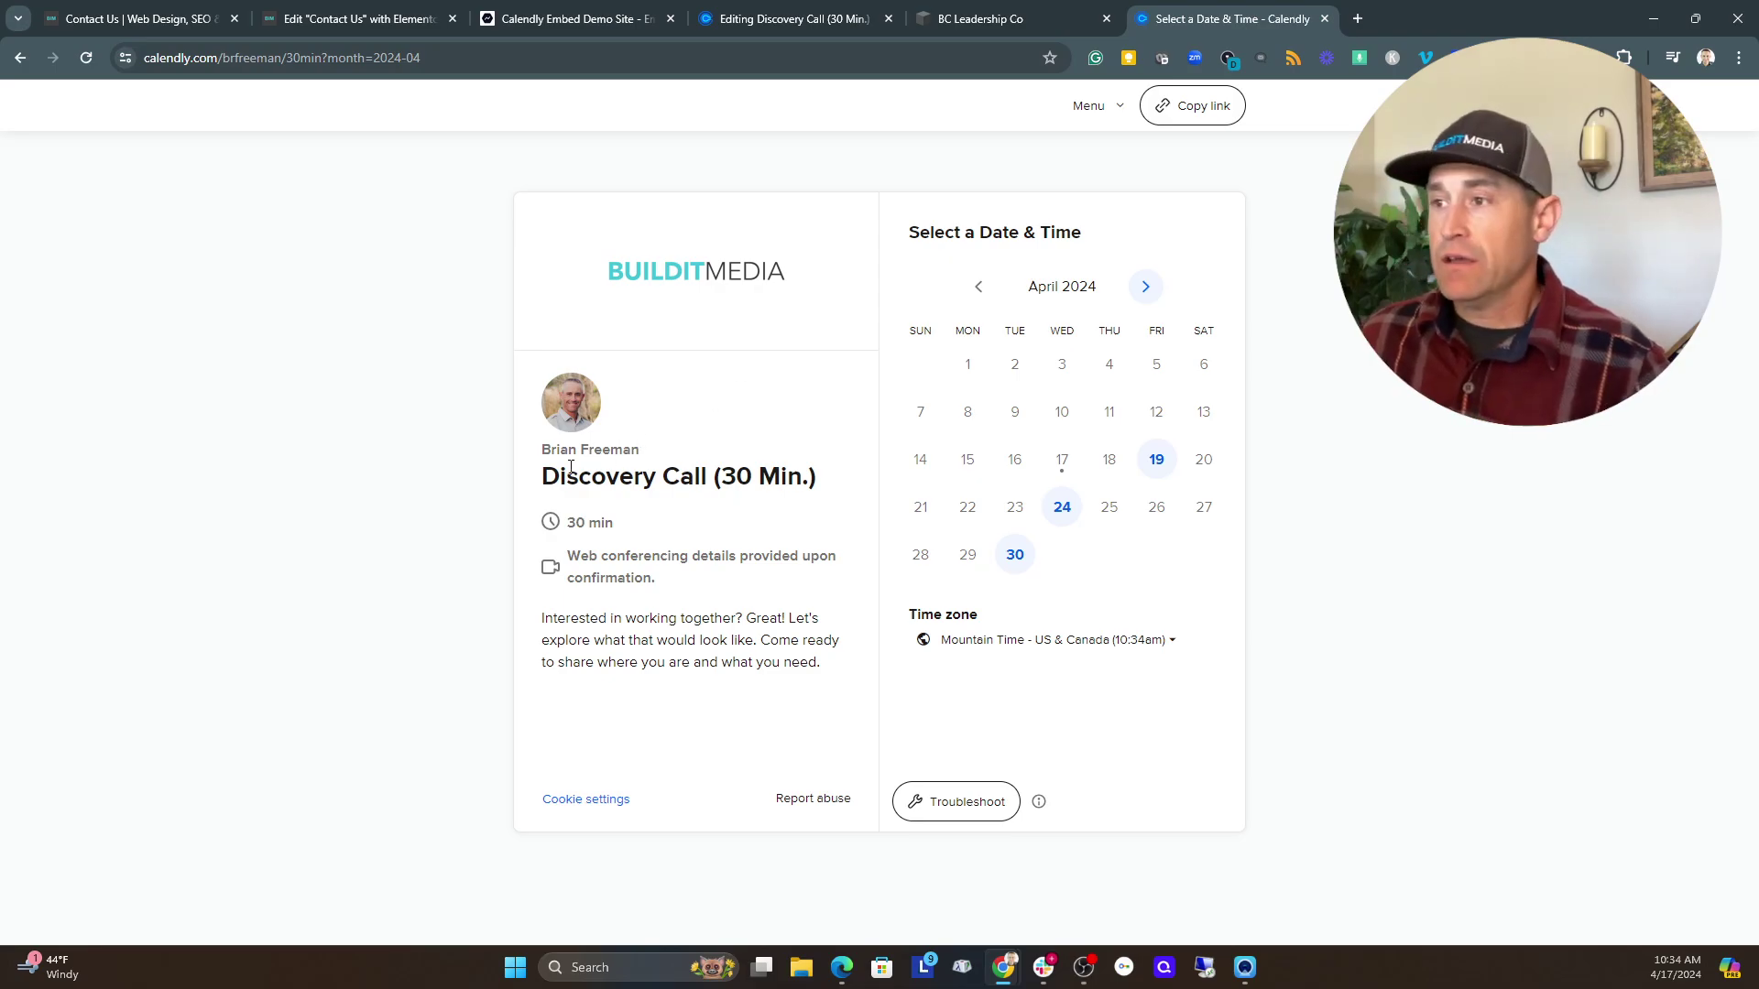
Step: Compare the Add to Website choices with the embed demo site, then pick Popup Text
click(750, 23)
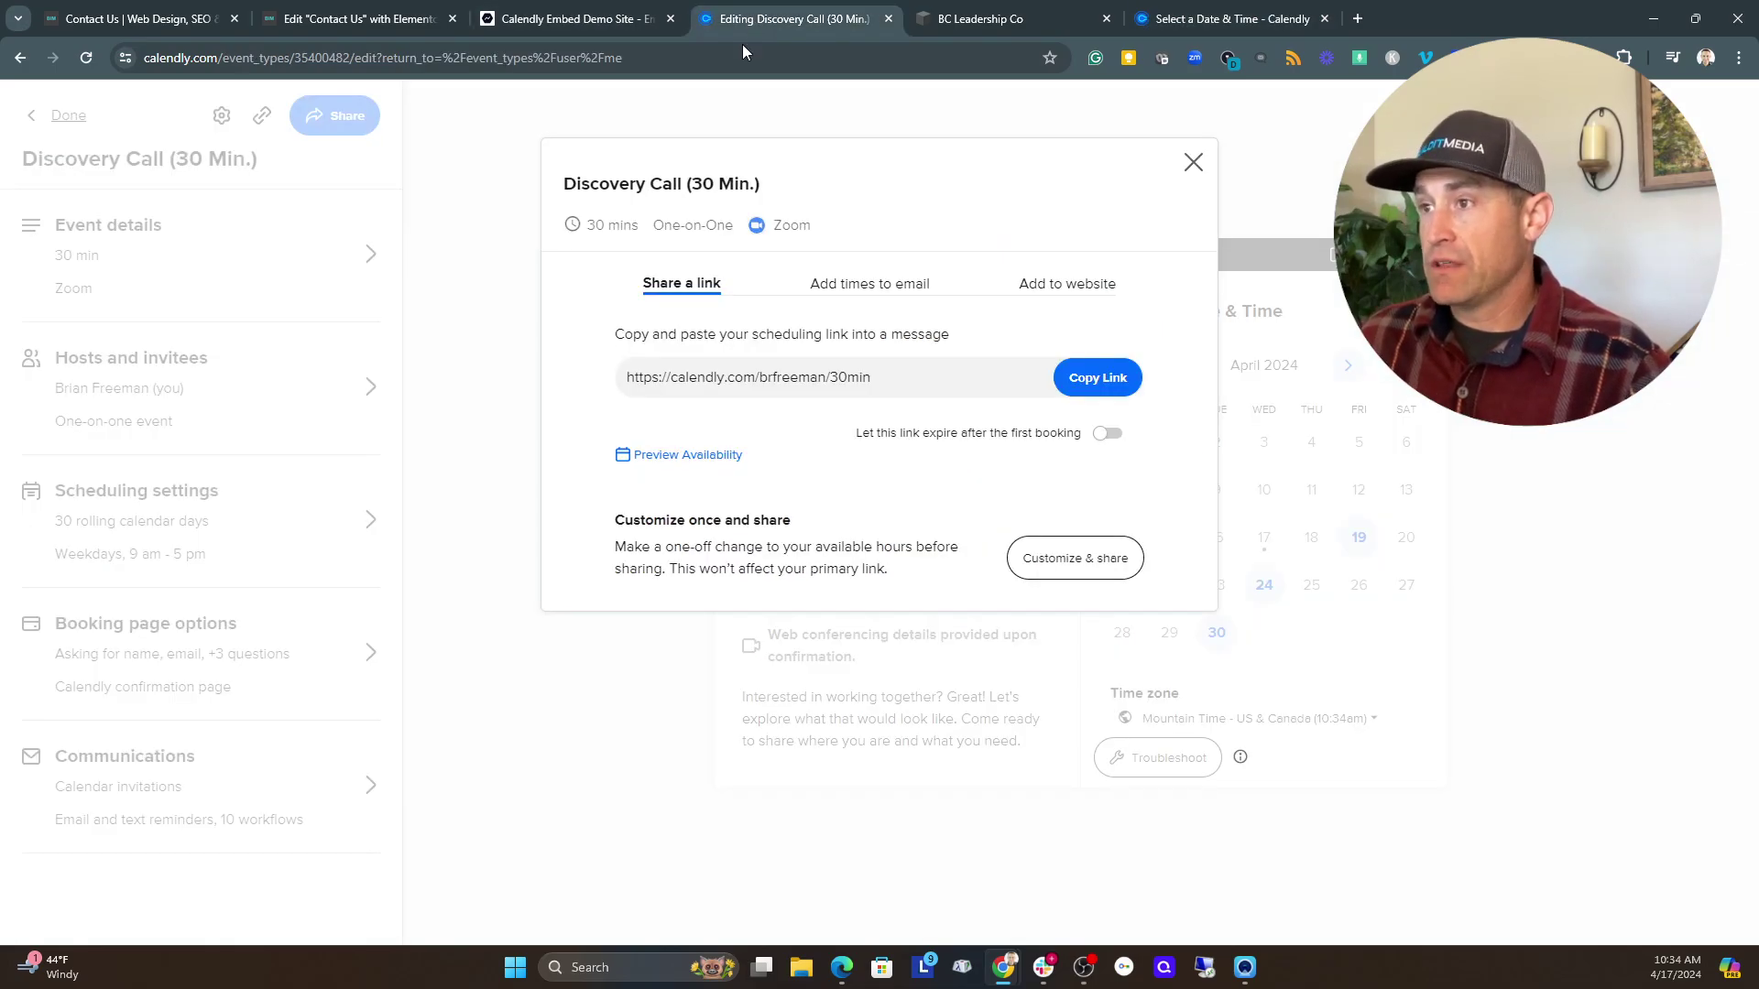
click(1077, 292)
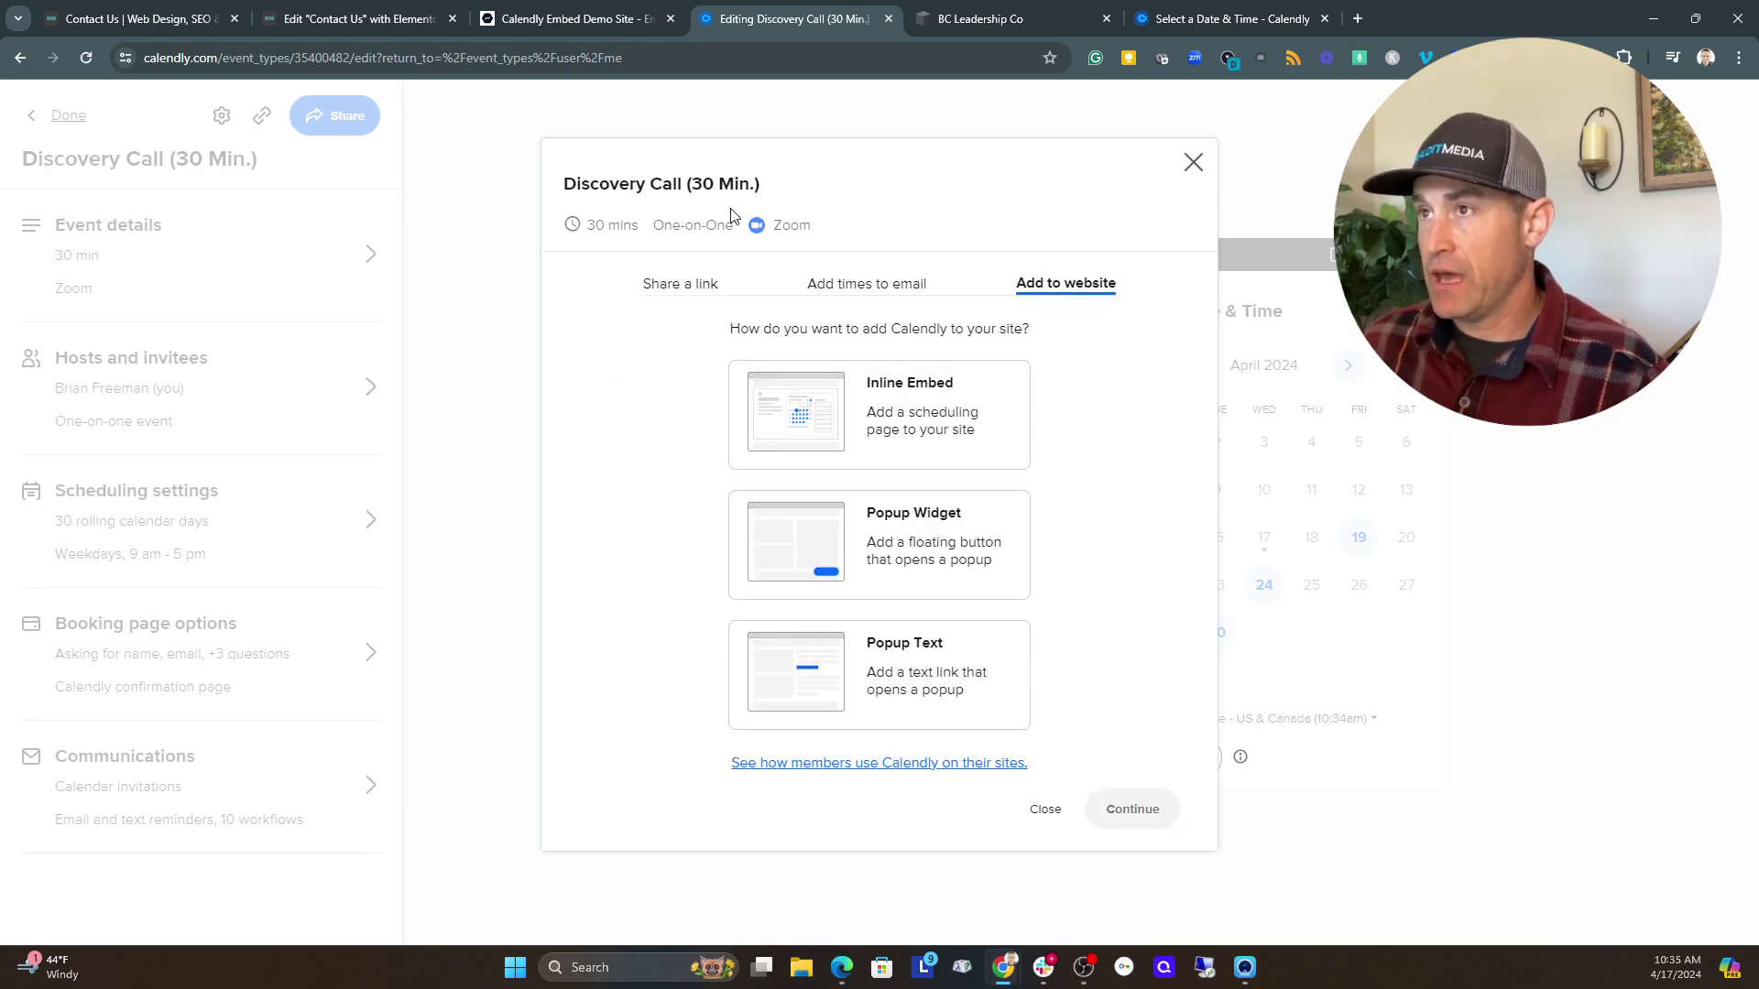
click(548, 20)
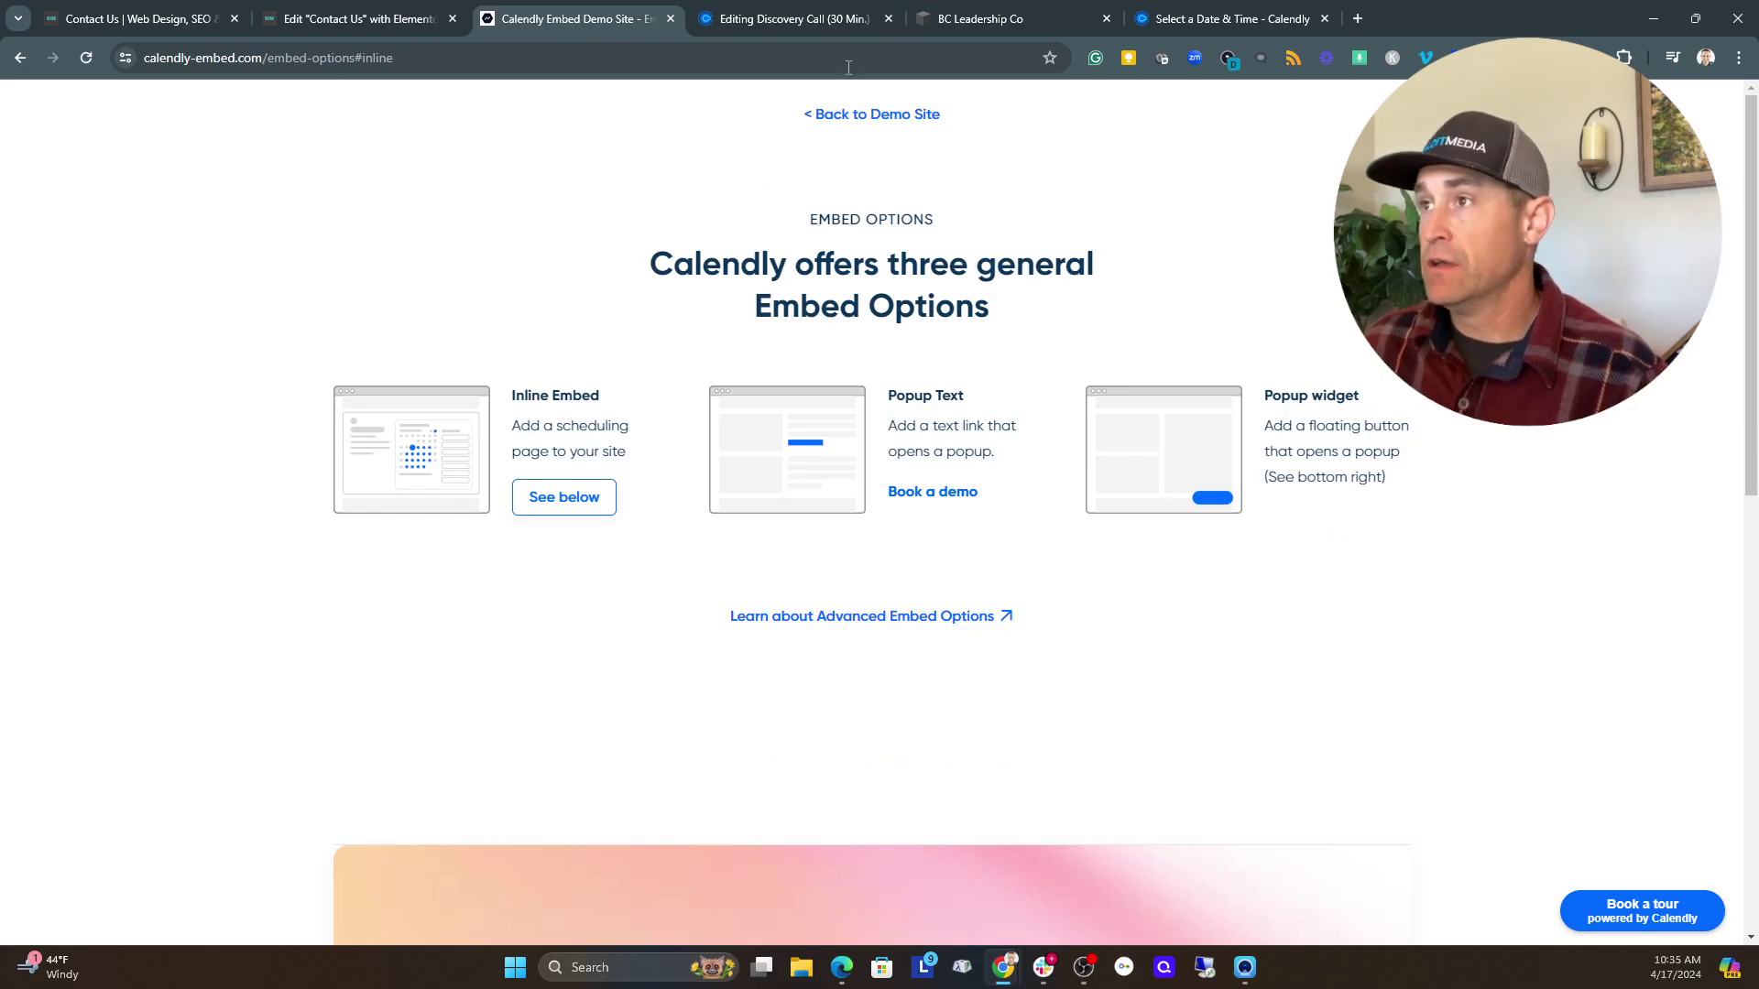
click(800, 20)
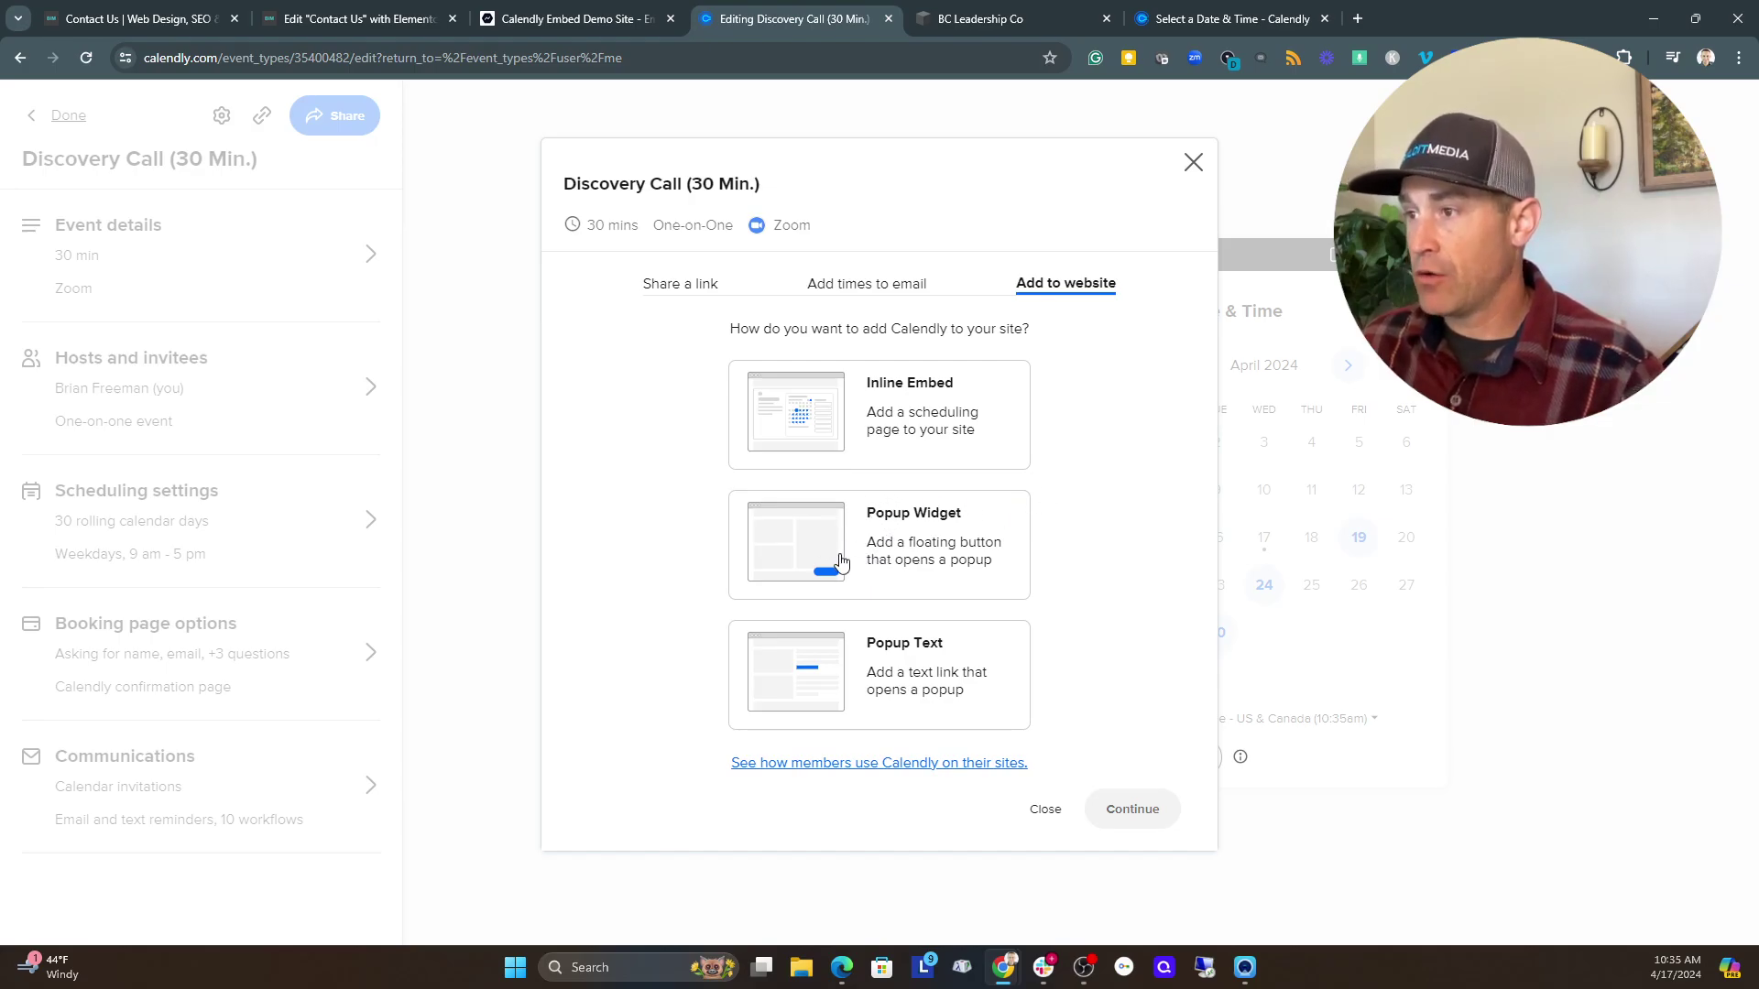
click(546, 20)
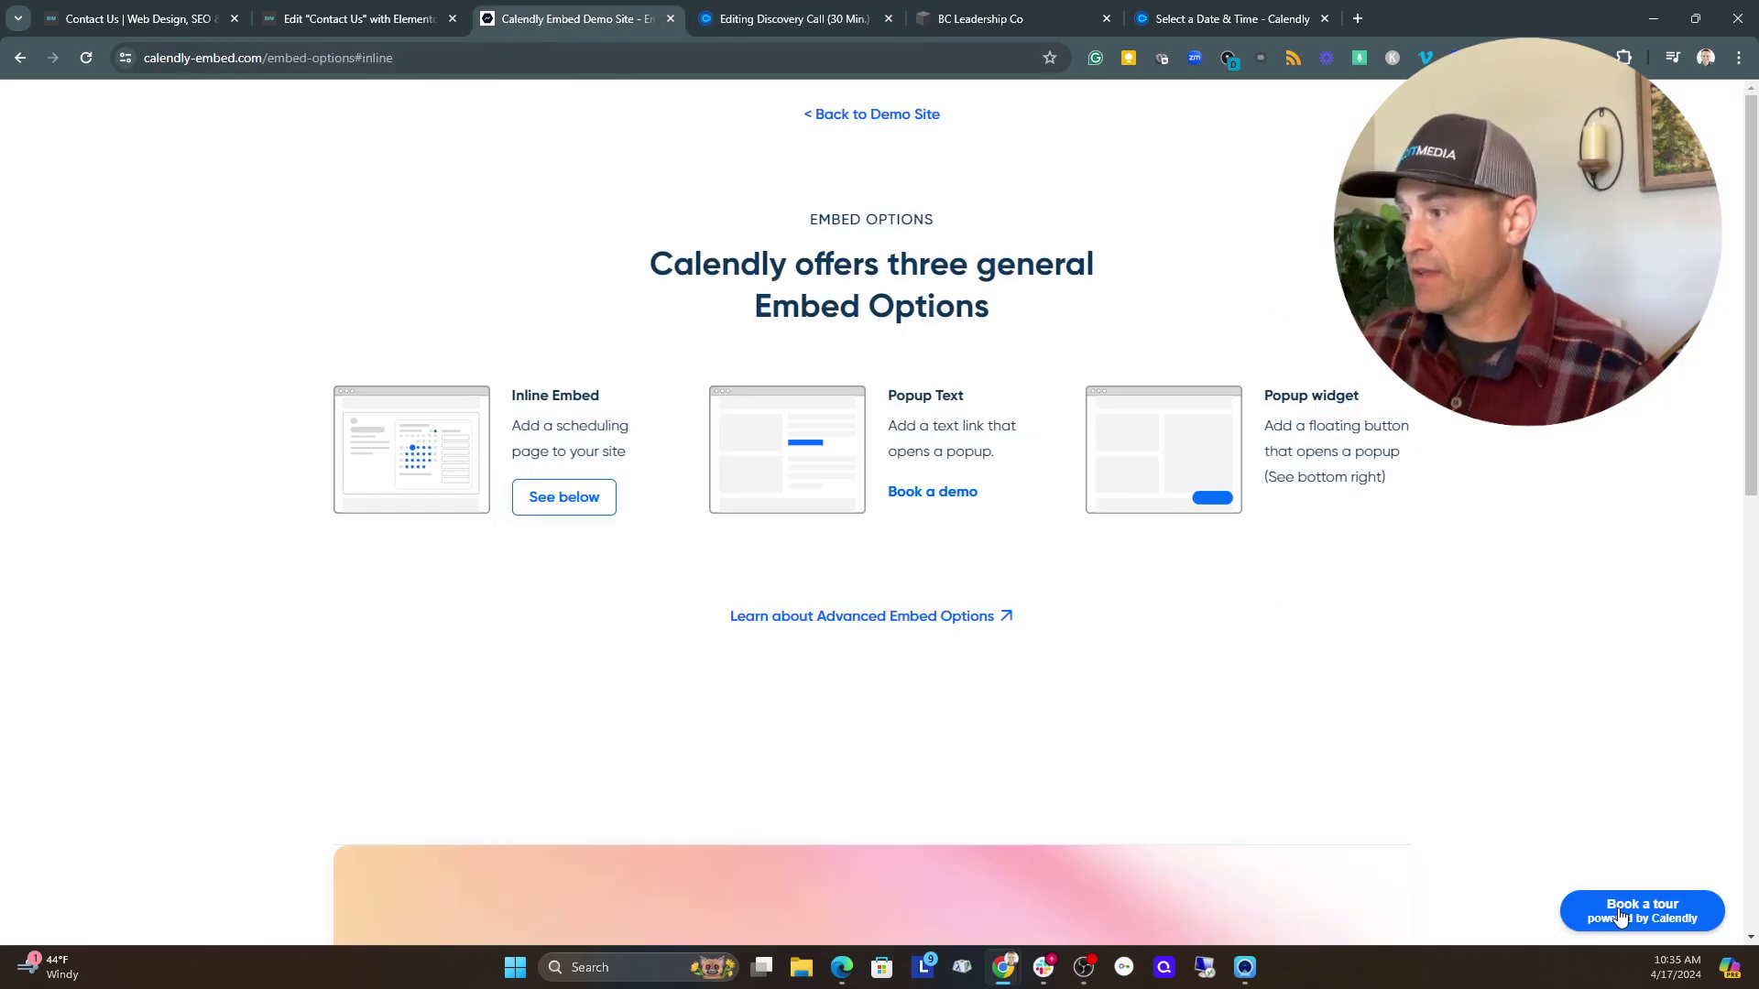
click(757, 16)
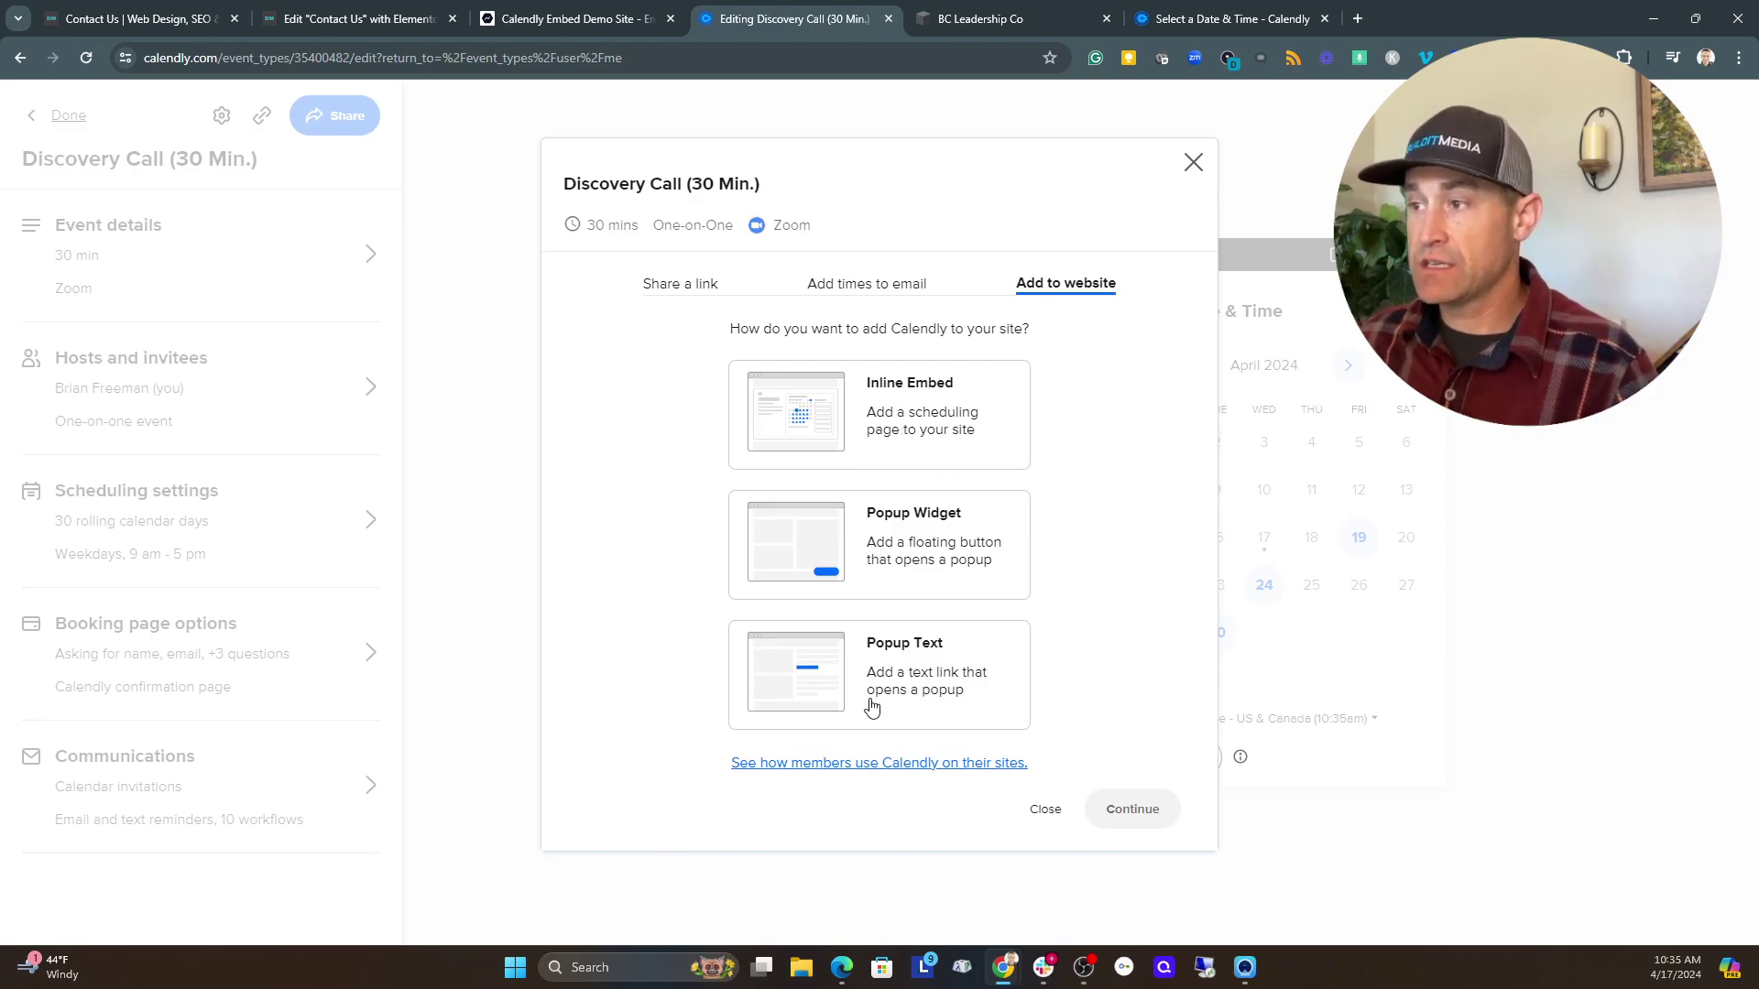
click(925, 696)
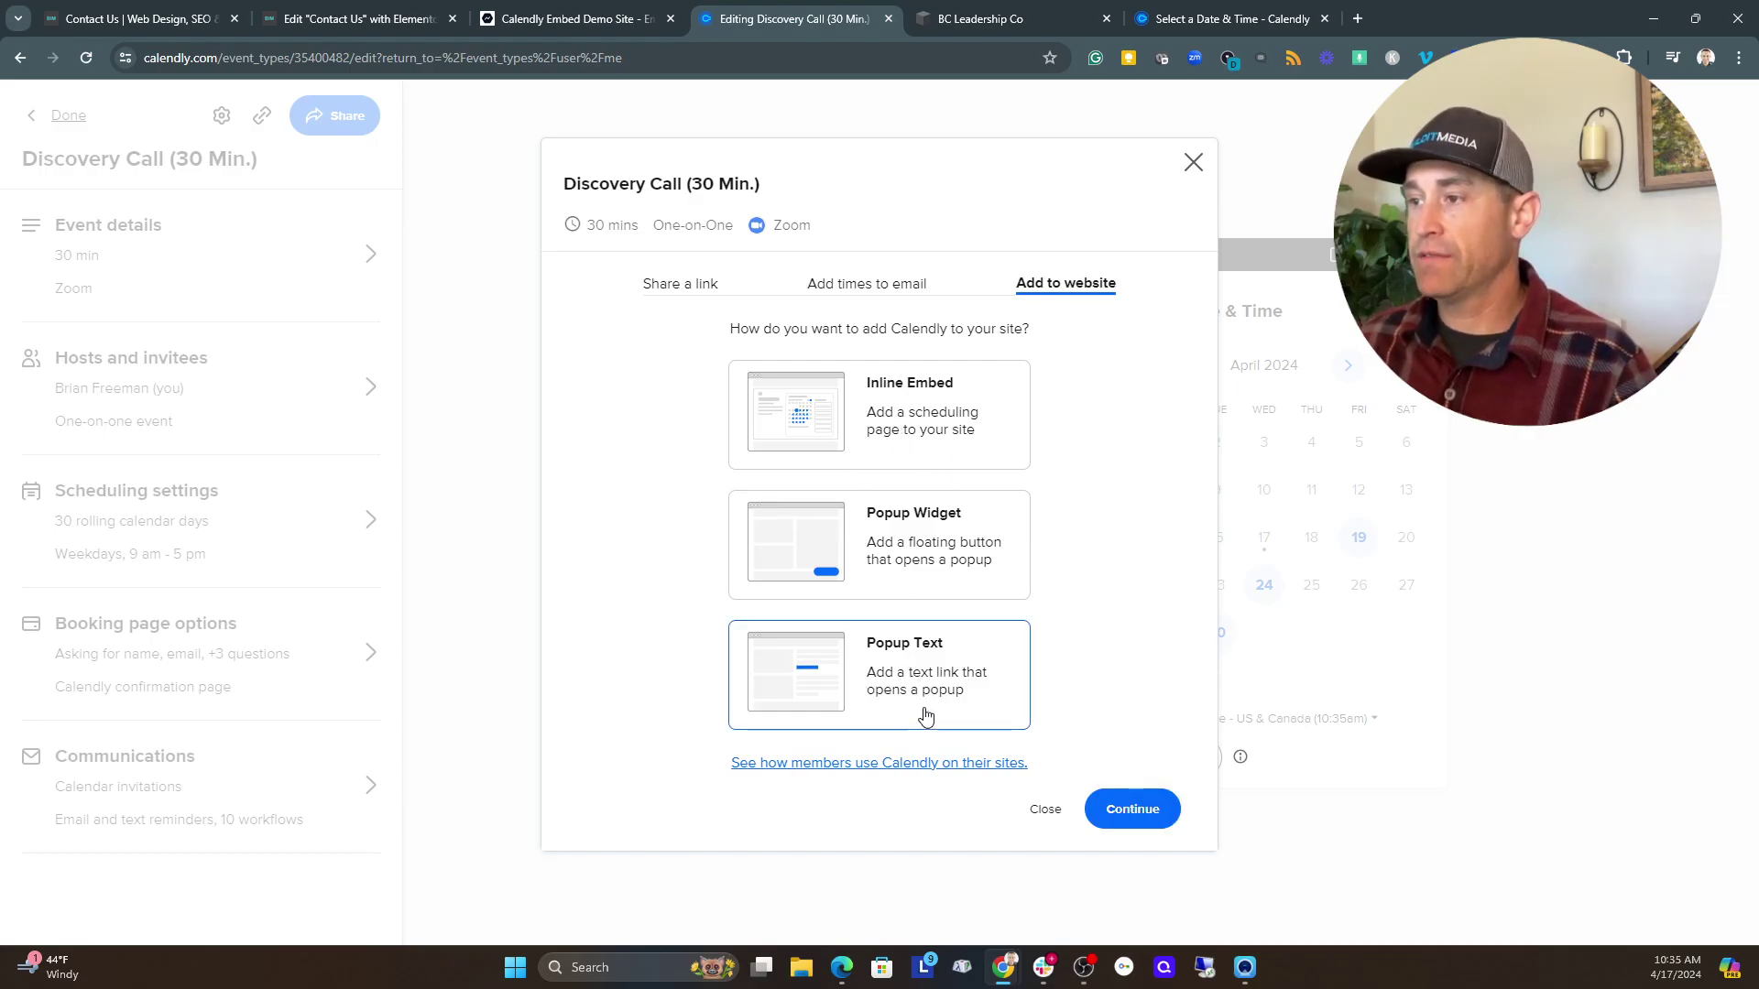
Step: Continue to the Discovery Call Popup Text embed code and copy the whole code
click(1132, 809)
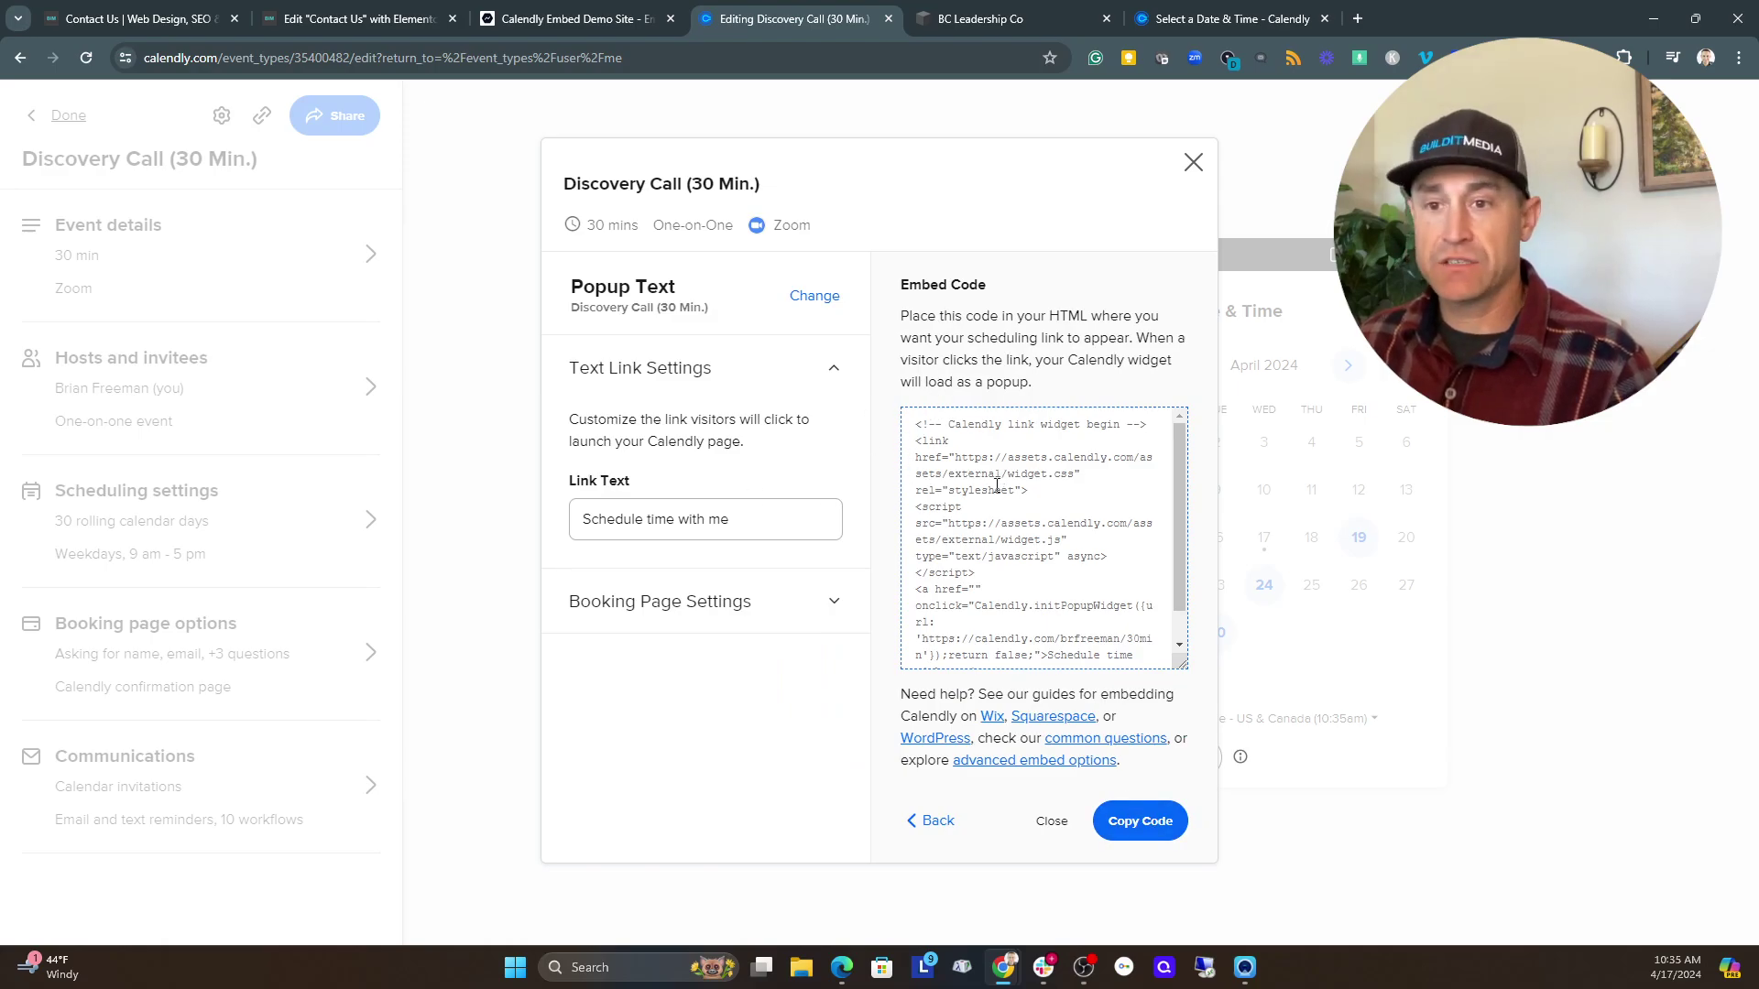
click(911, 431)
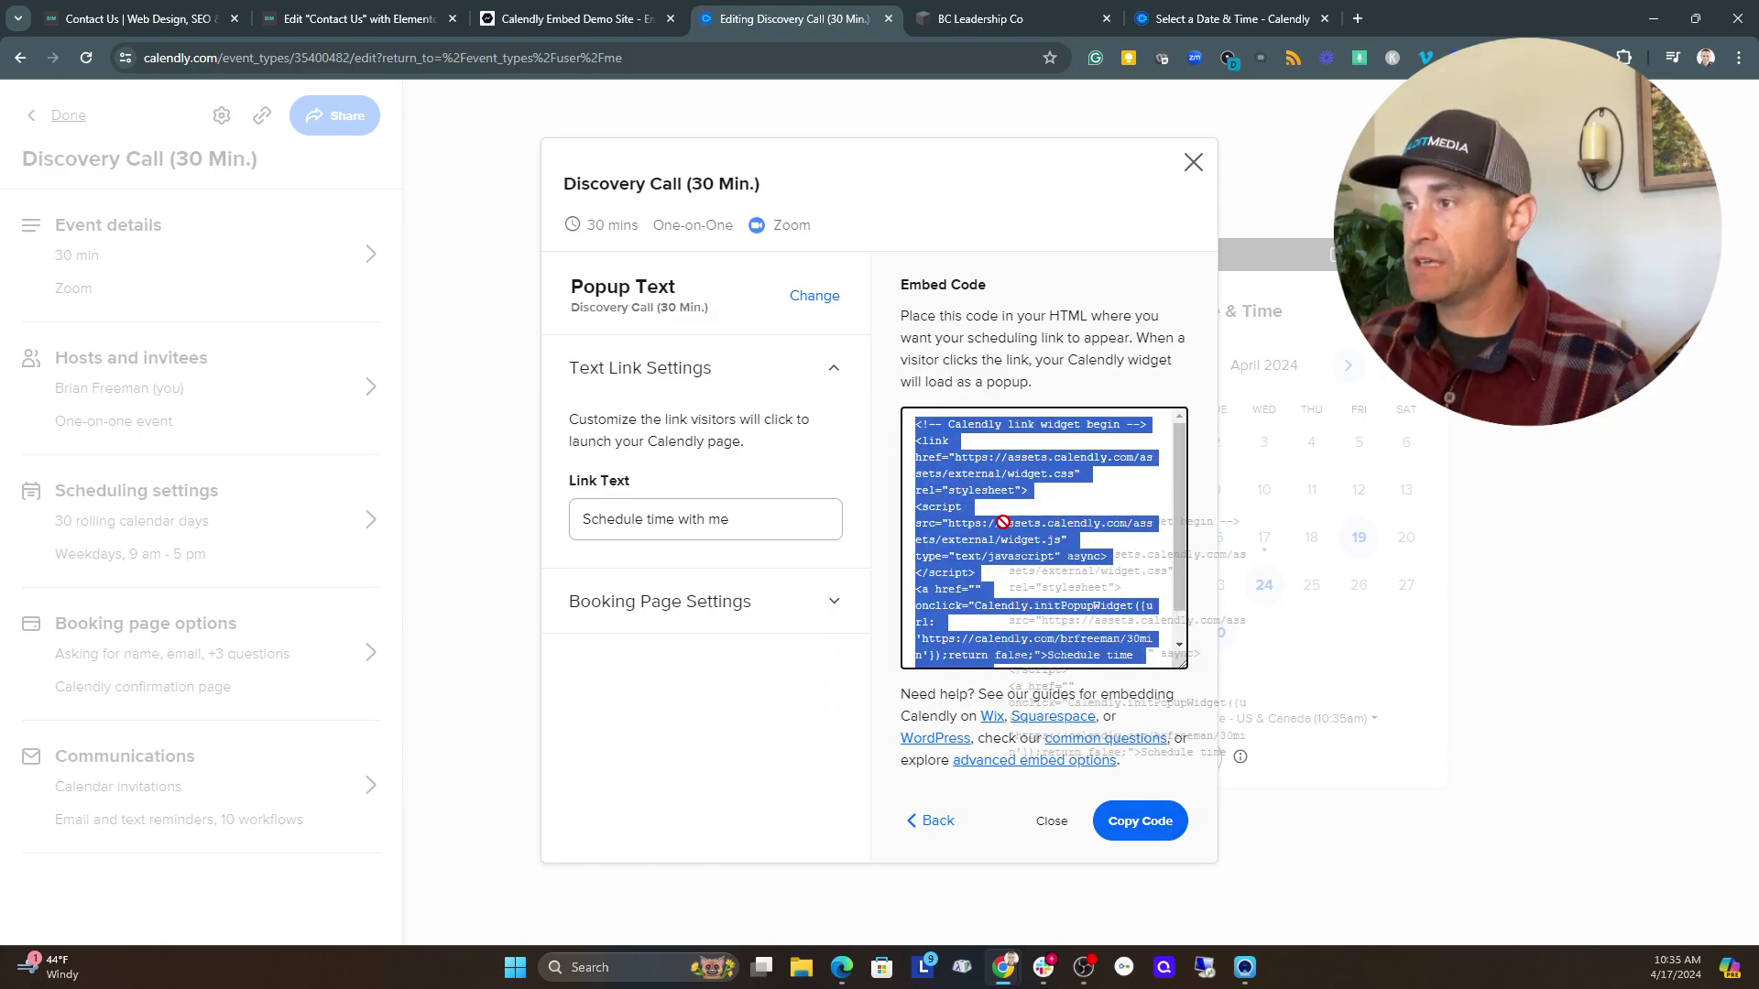
right_click(949, 489)
click(1001, 502)
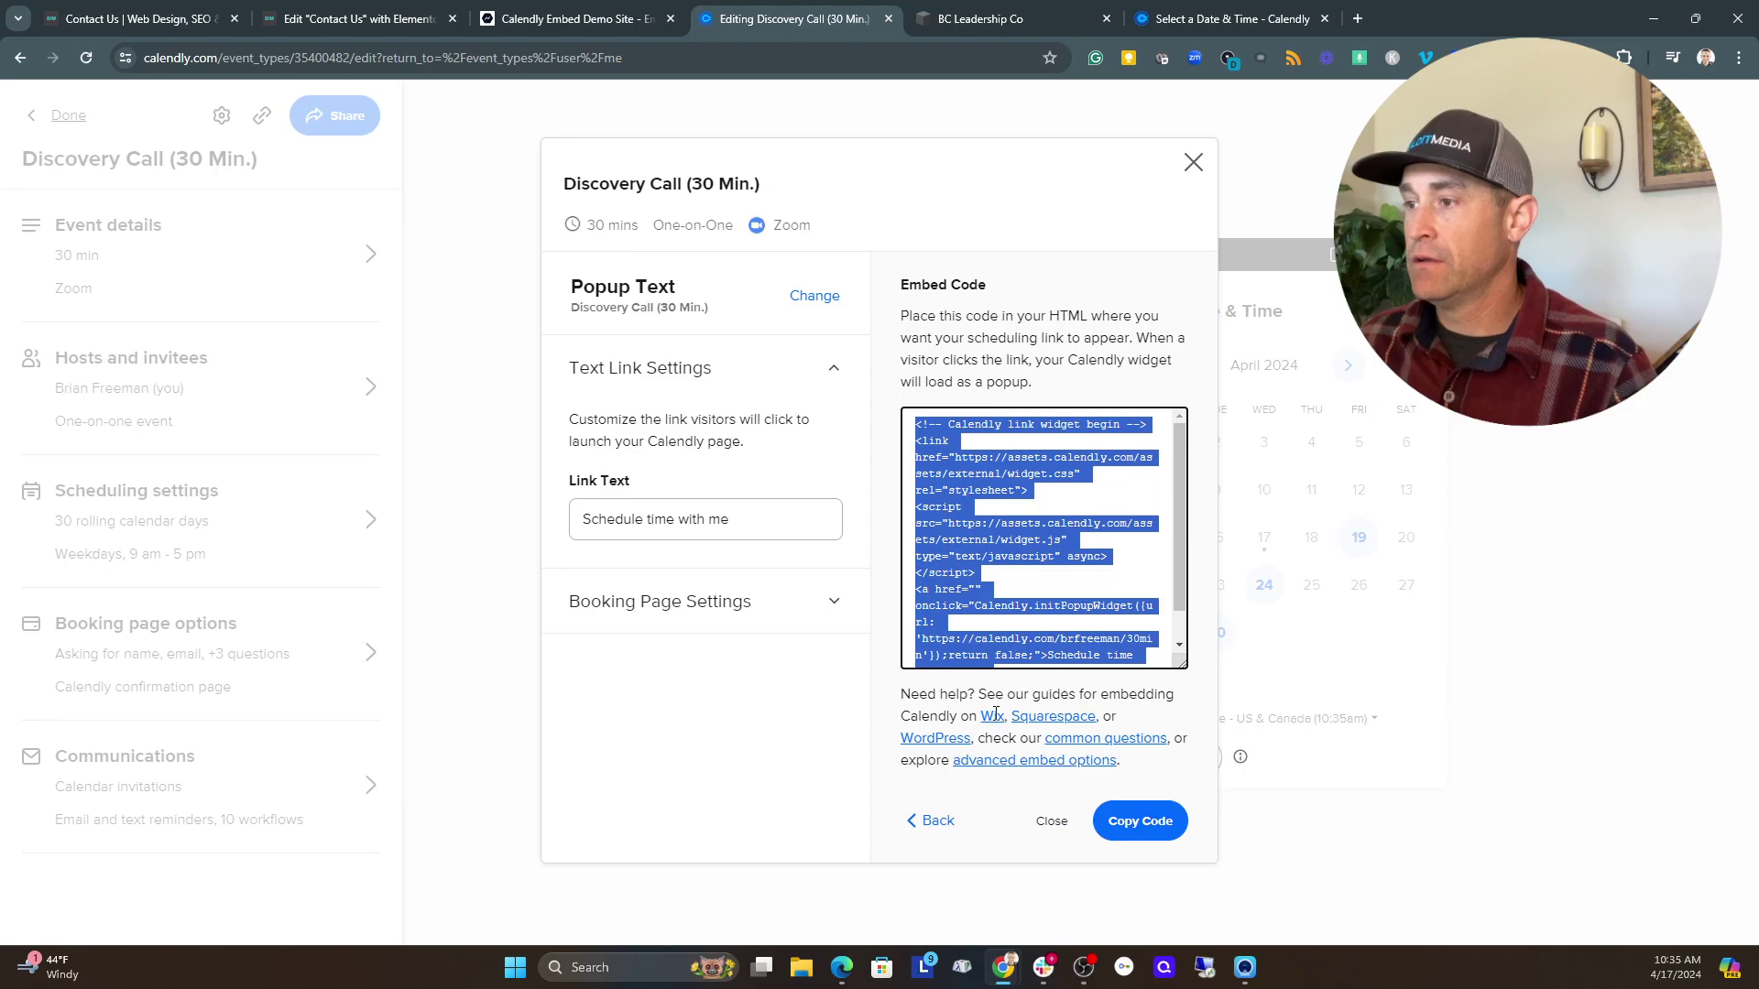
click(1162, 834)
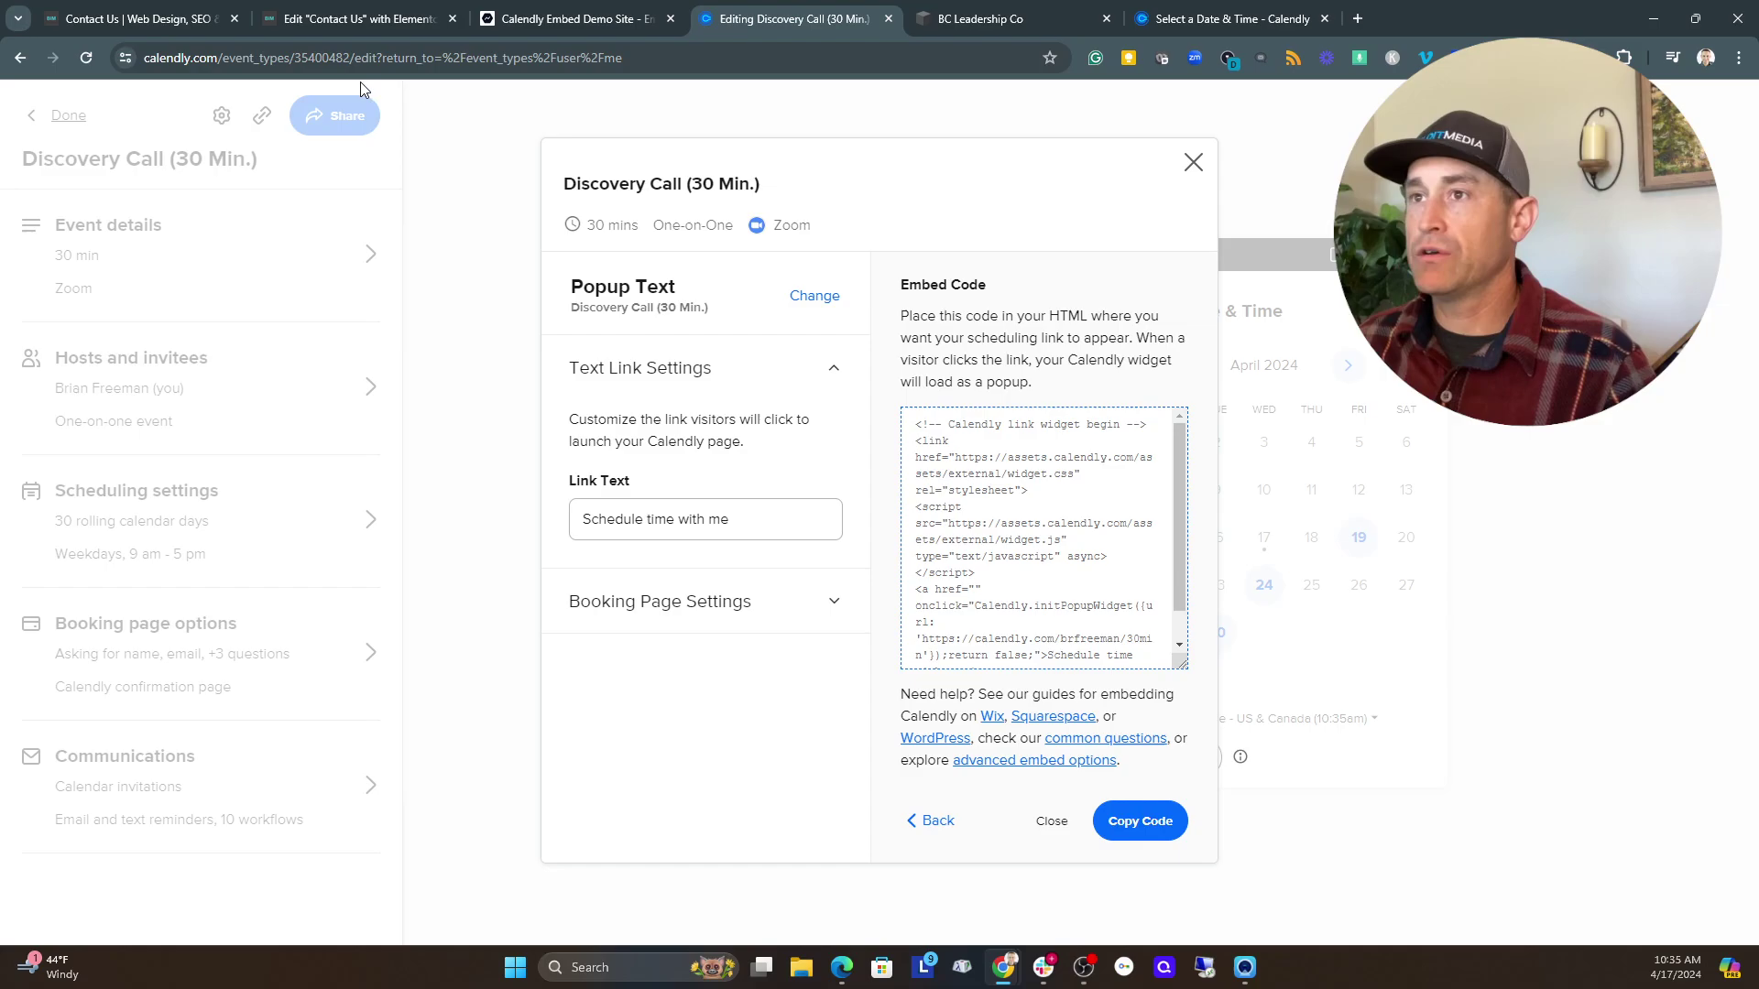
Step: Inspect the Calendly code in the Contact Us icon box description, then go to the live page
click(399, 16)
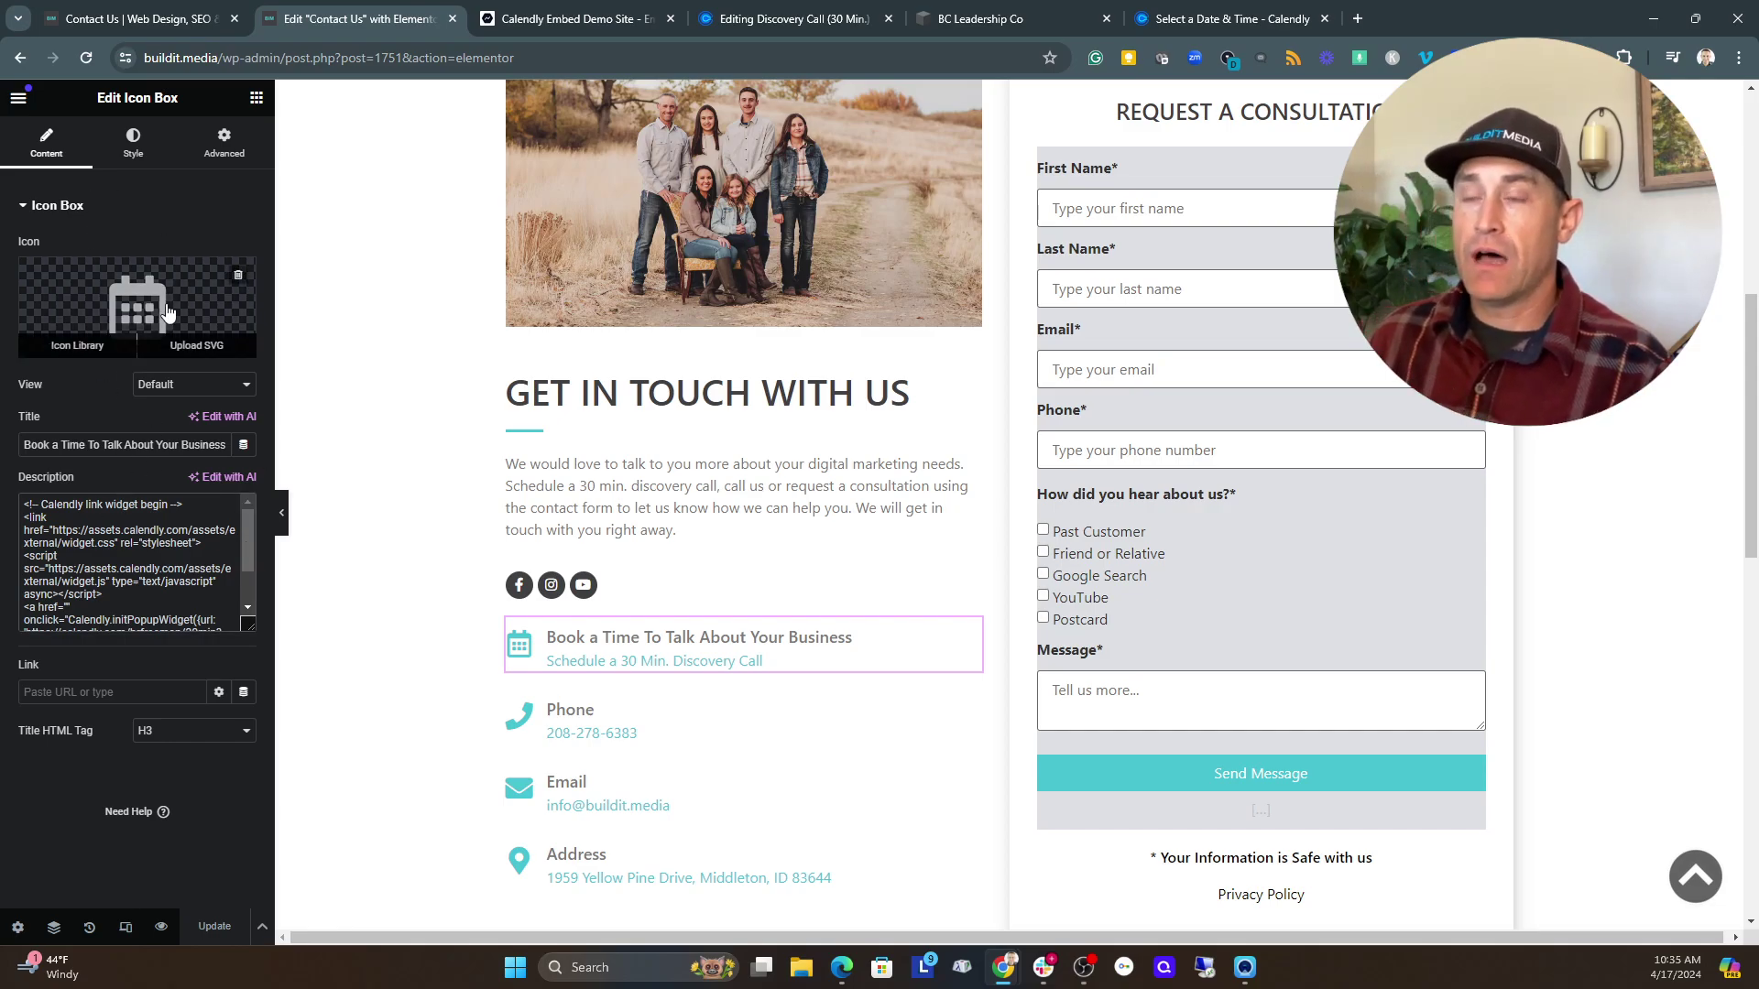
scroll(550, 531, down, 1)
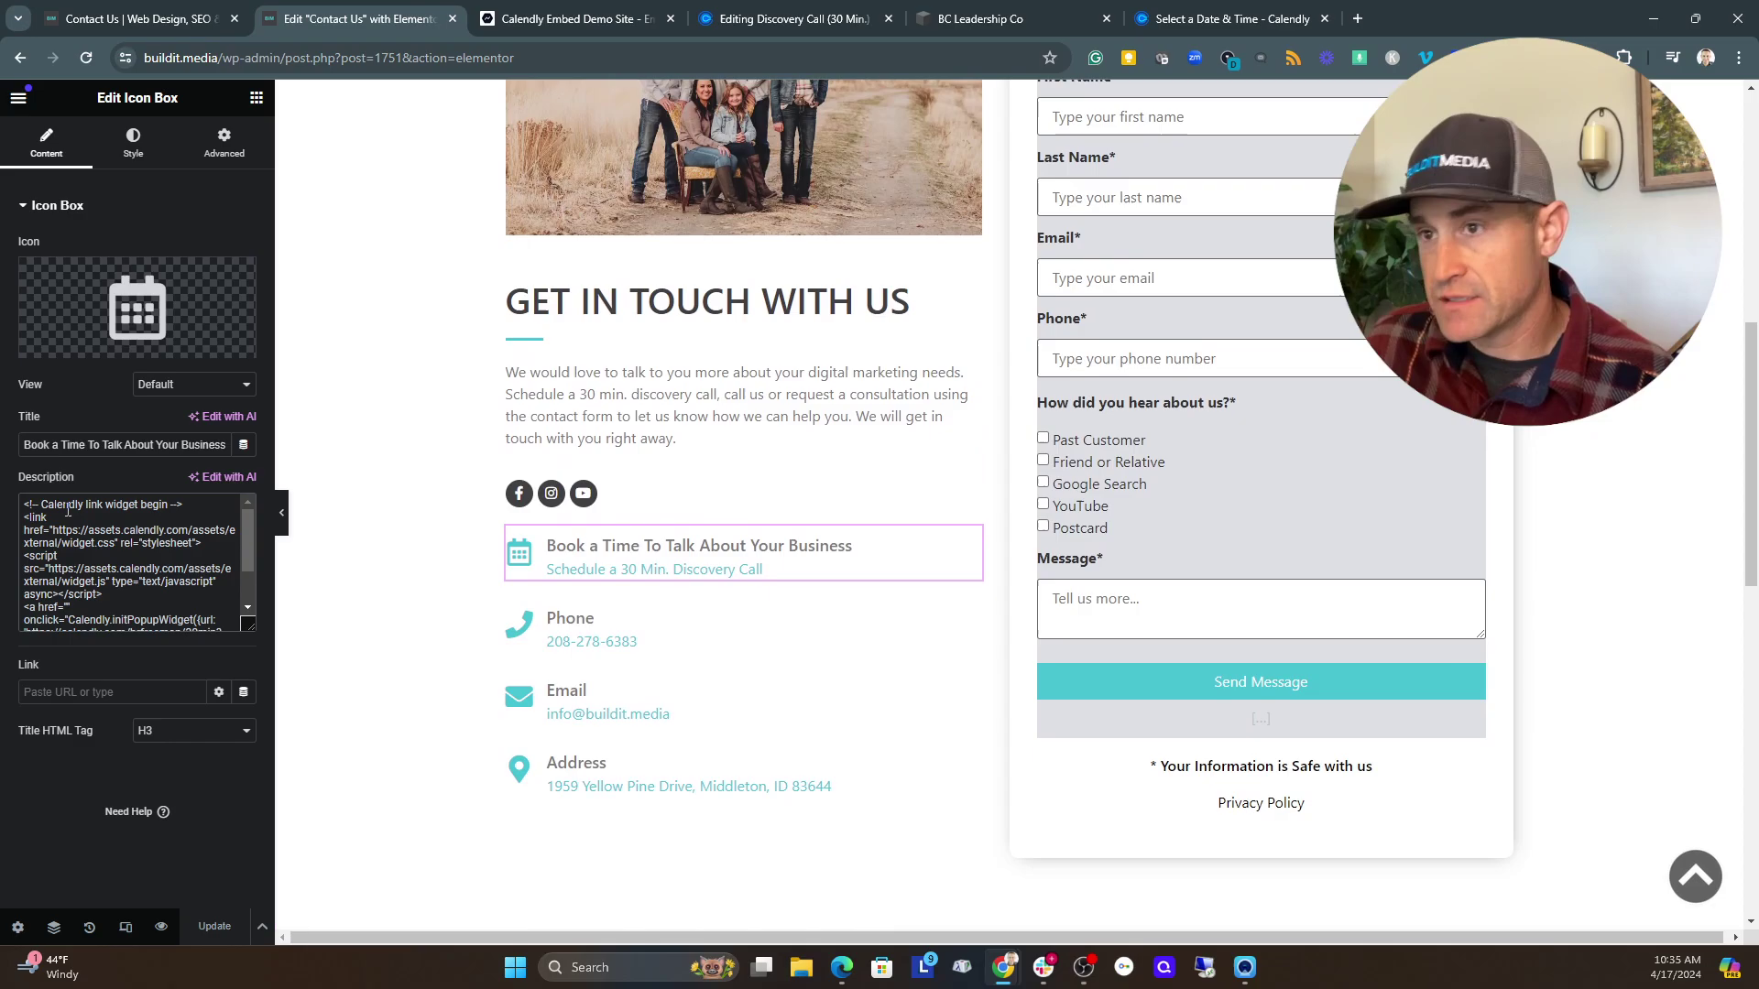
scroll(69, 526, down, 2)
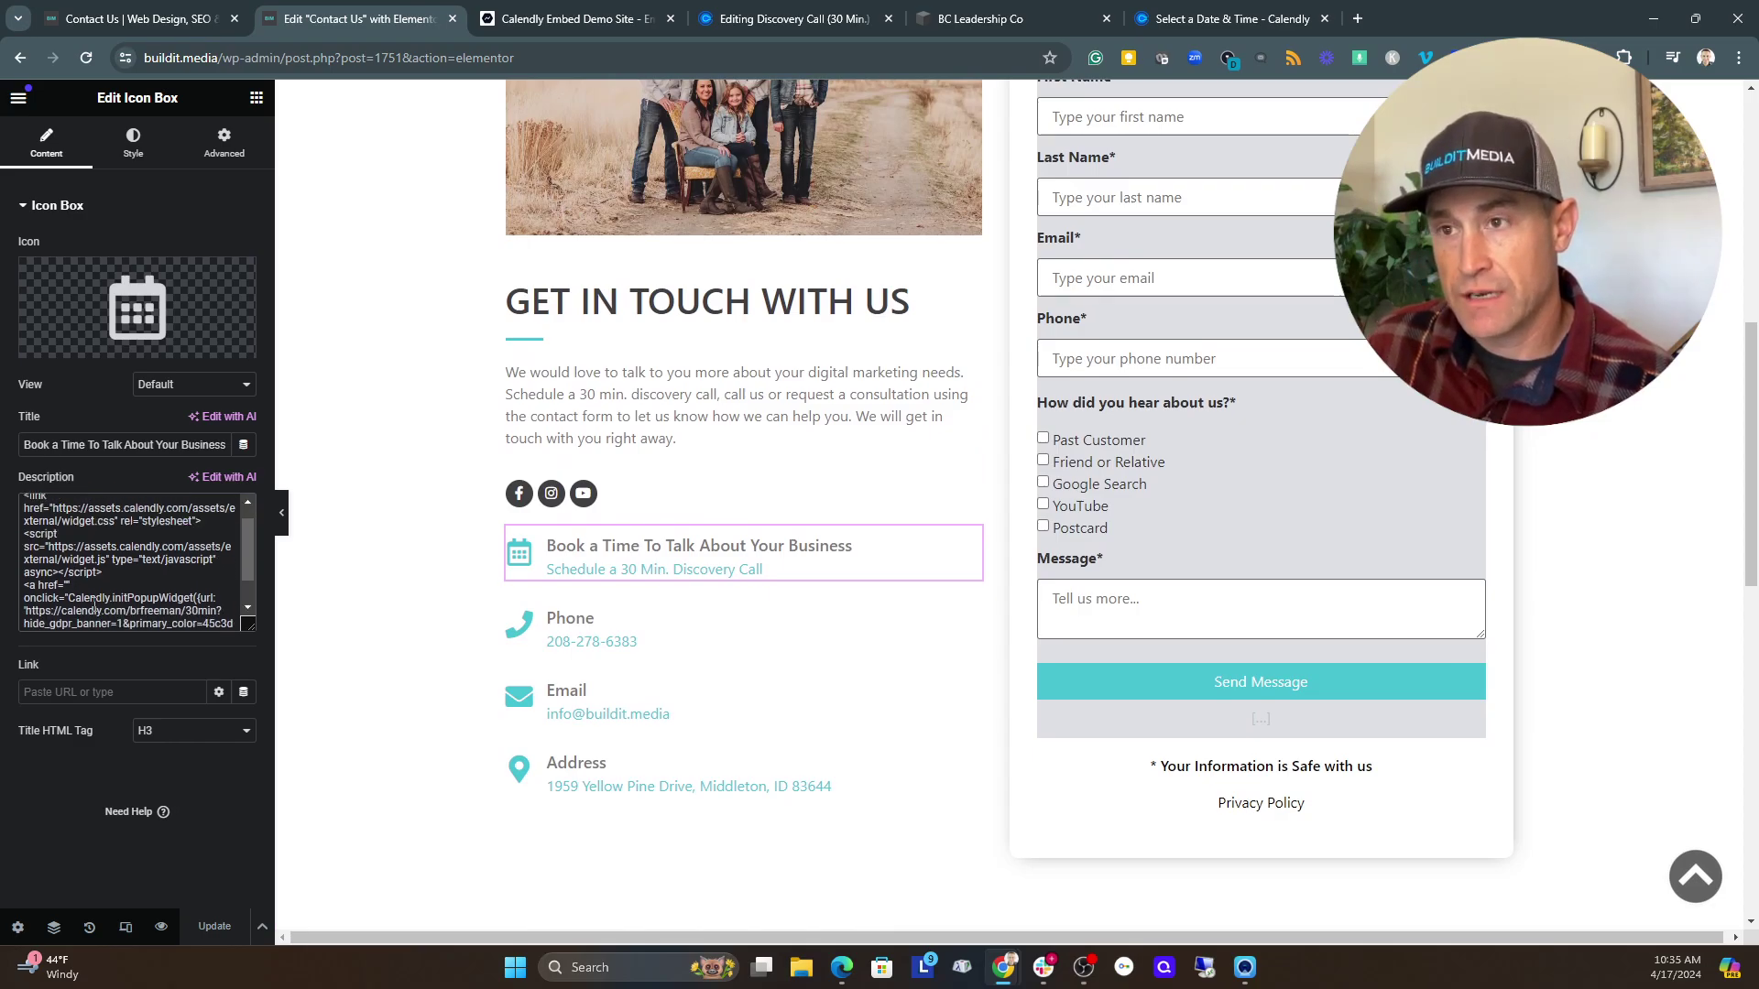
scroll(247, 591, up, 2)
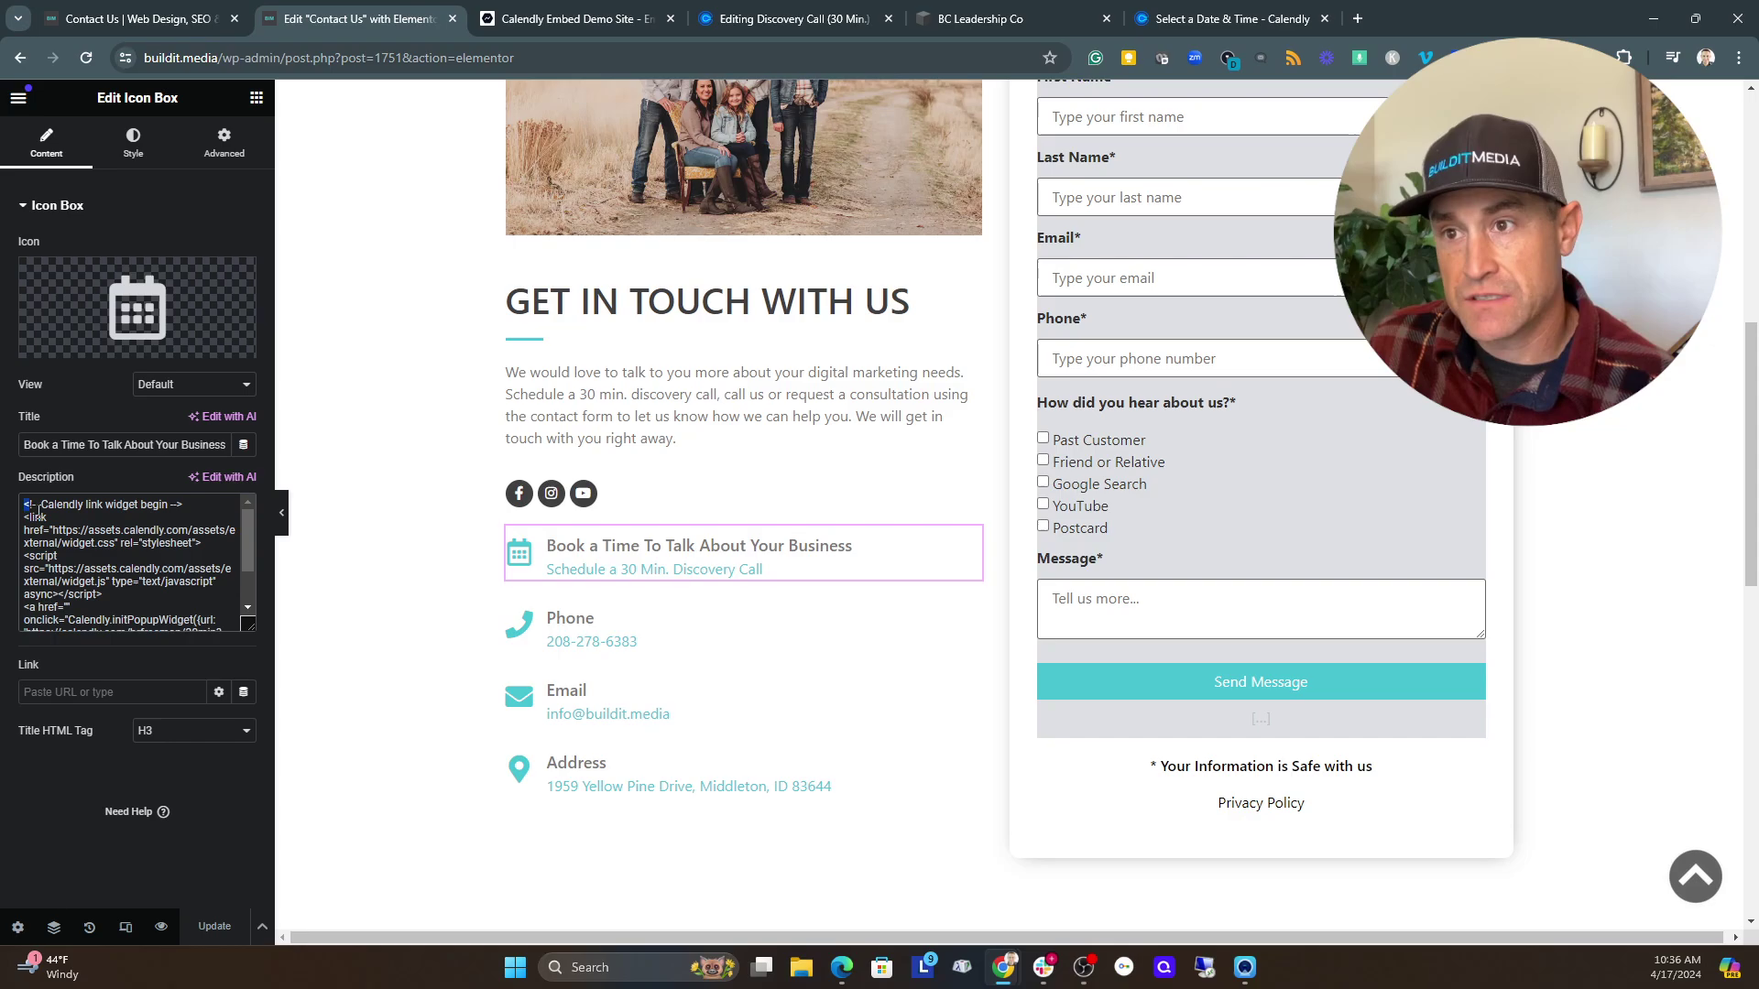
drag(38, 510, 237, 632)
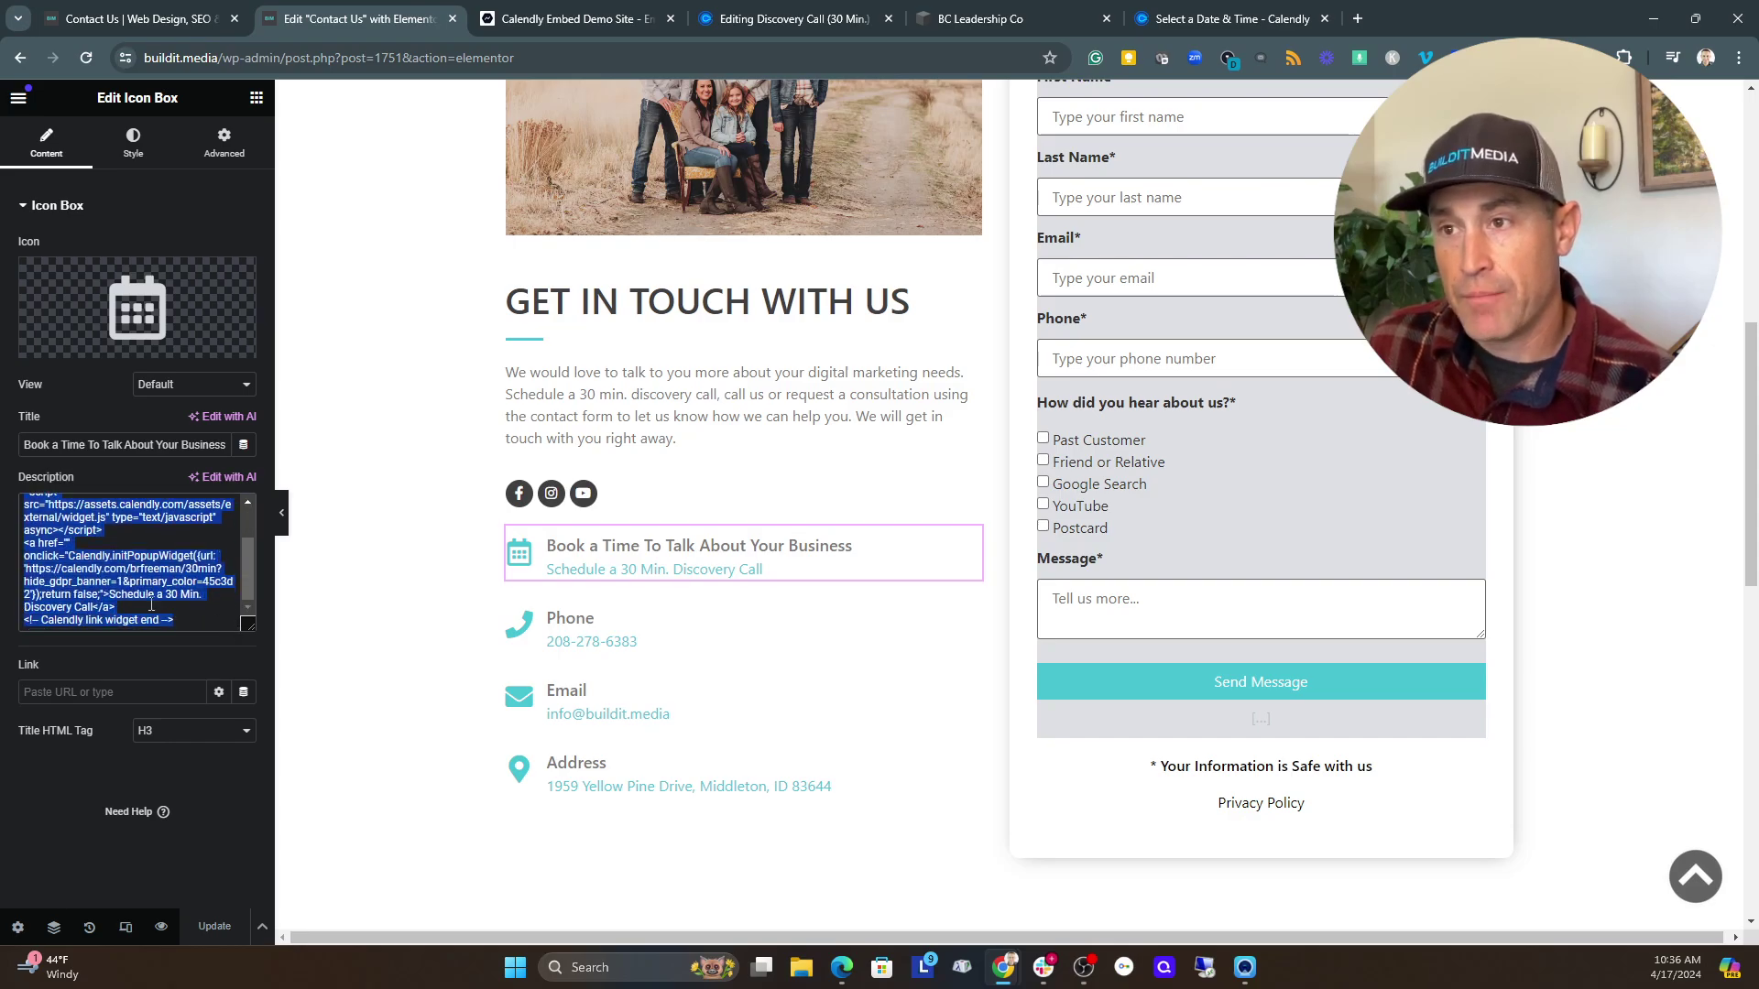
click(216, 613)
scroll(120, 570, up, 5)
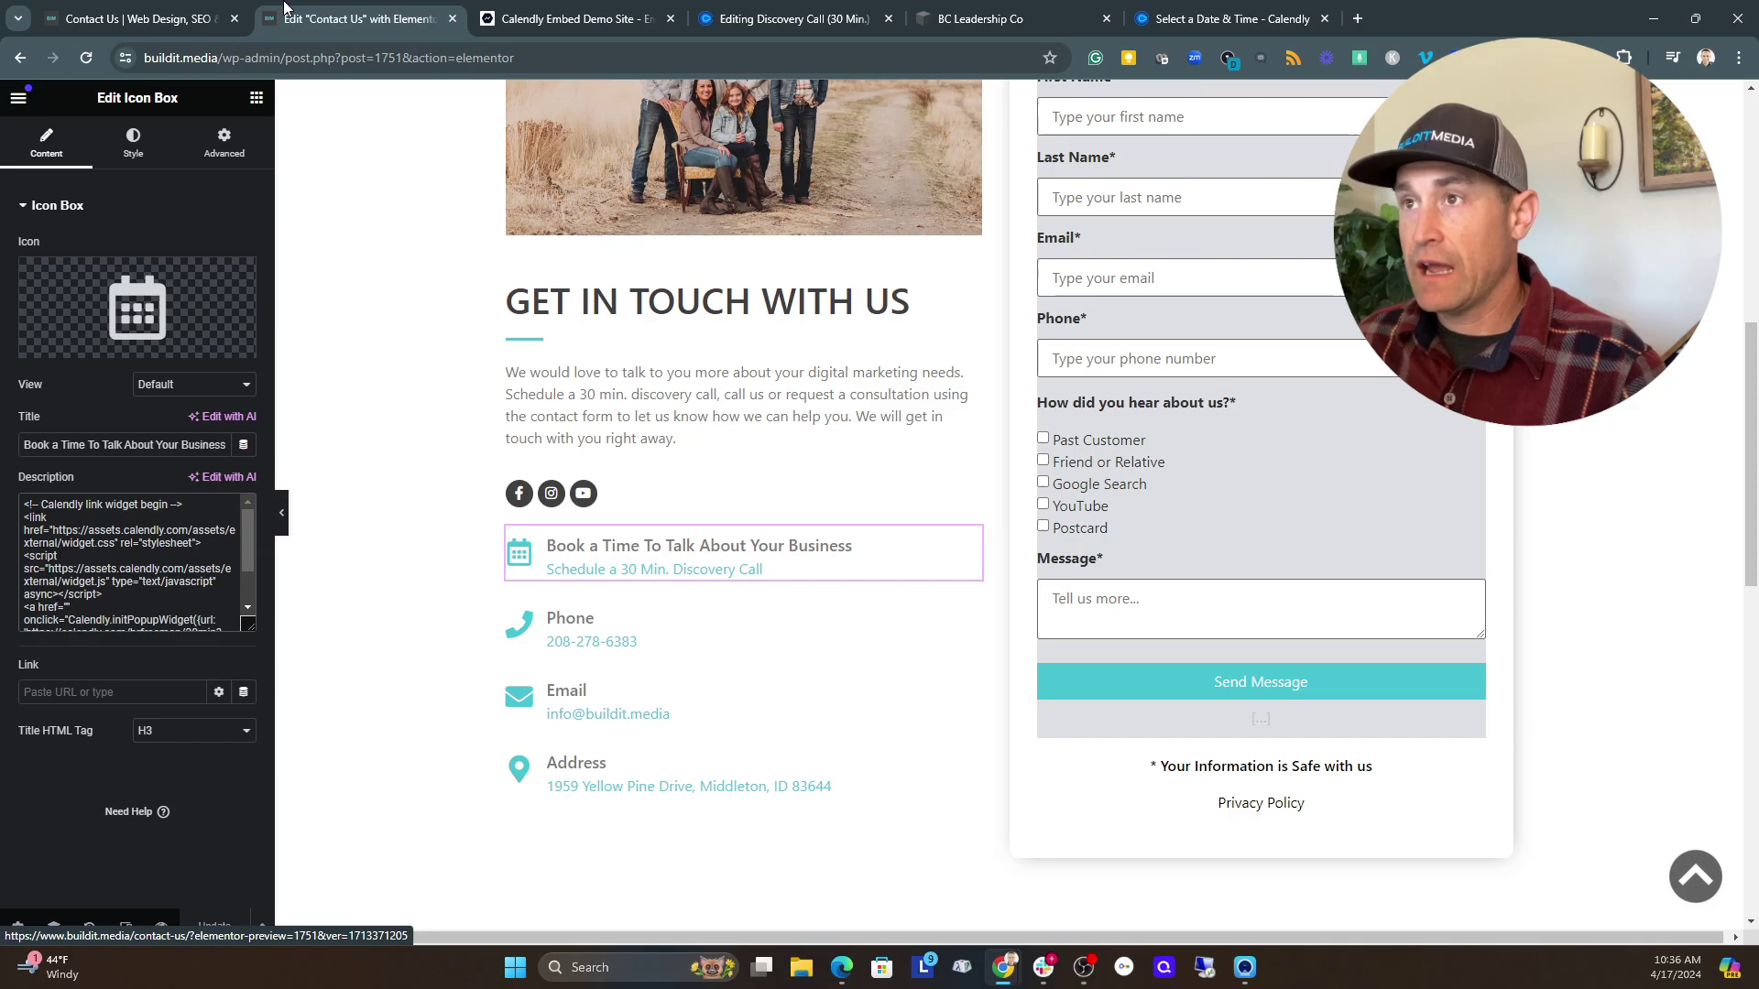
key(ctrl+shift+Tab)
Step: Open the Schedule a 30 Min. Discovery Call popup, then return to the Calendly embed code
click(442, 652)
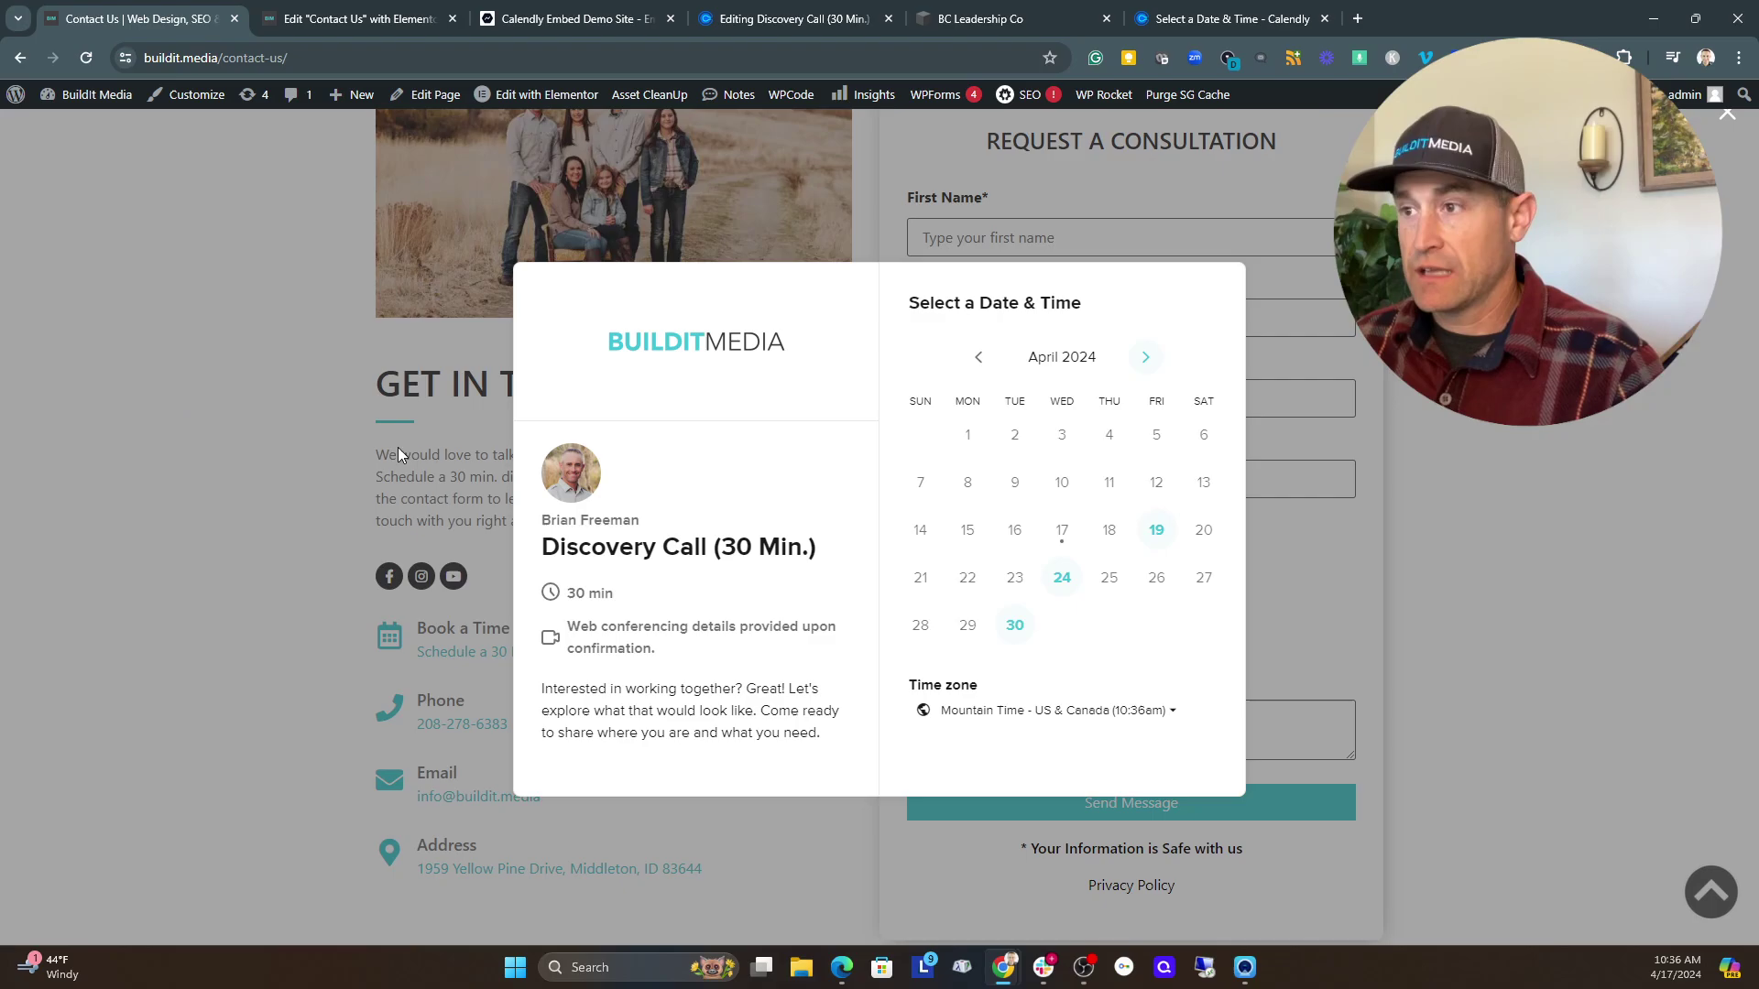
click(801, 18)
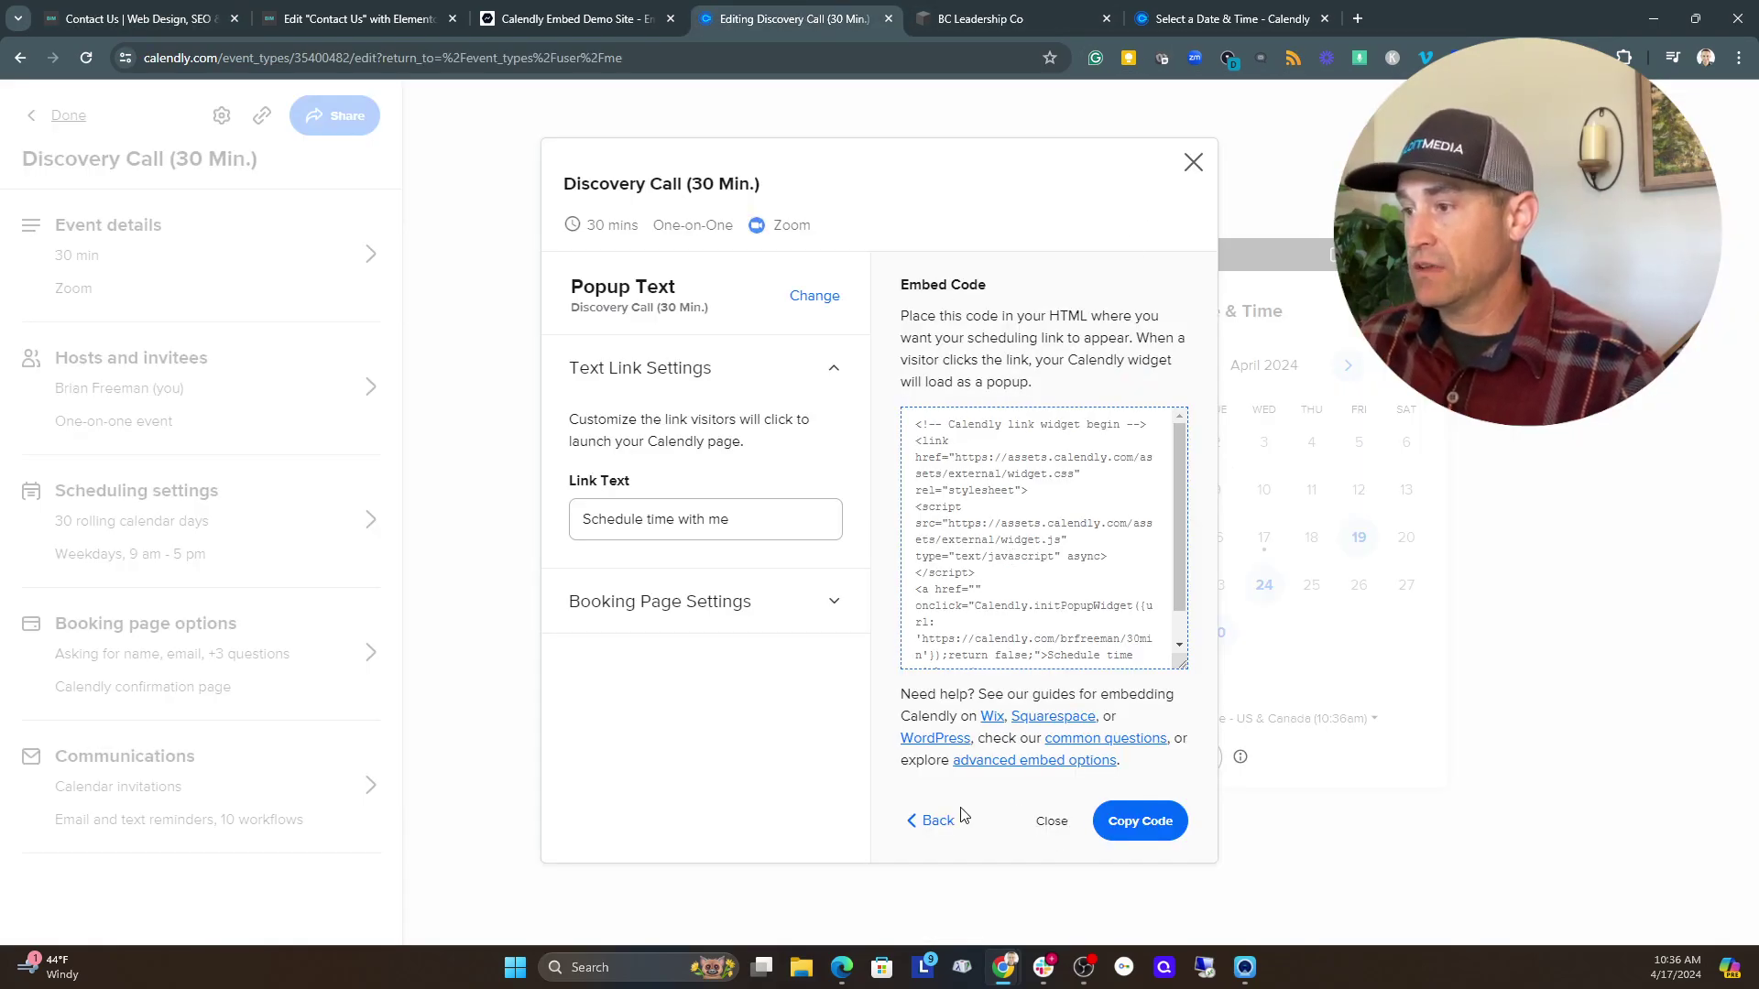
Step: View the Inline Embed code and settings for Discovery Call, then go back to the choices
click(936, 821)
click(891, 439)
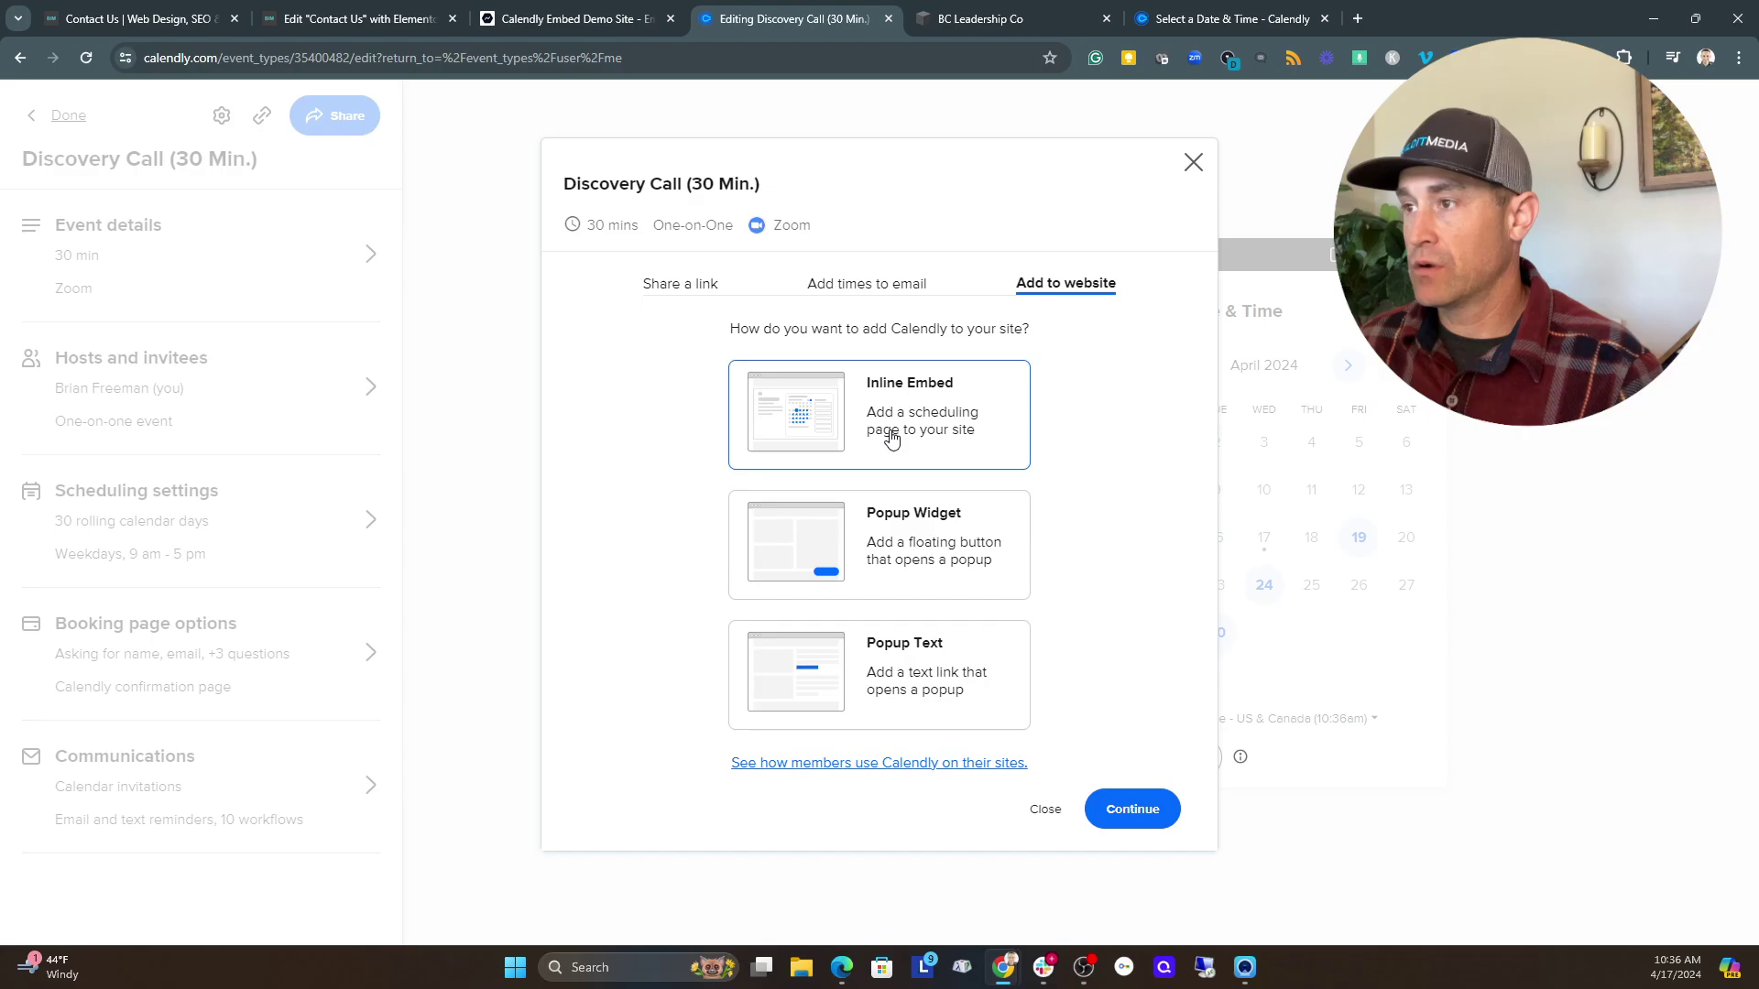
click(1126, 809)
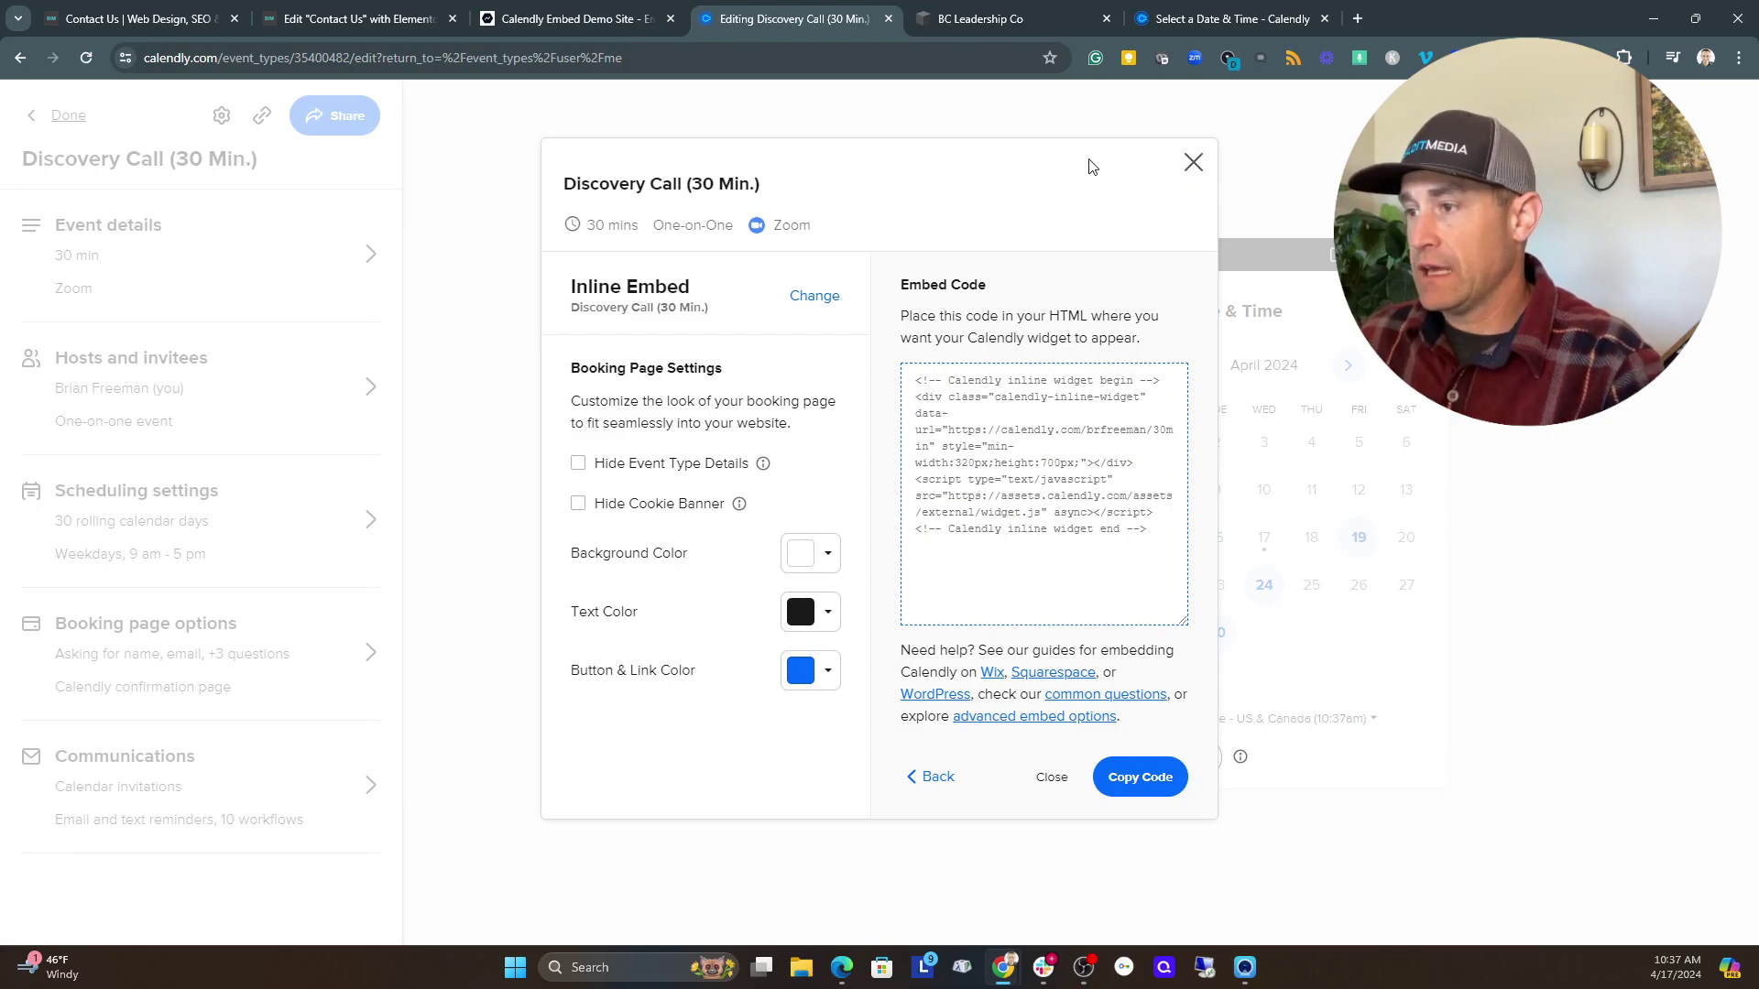
click(911, 781)
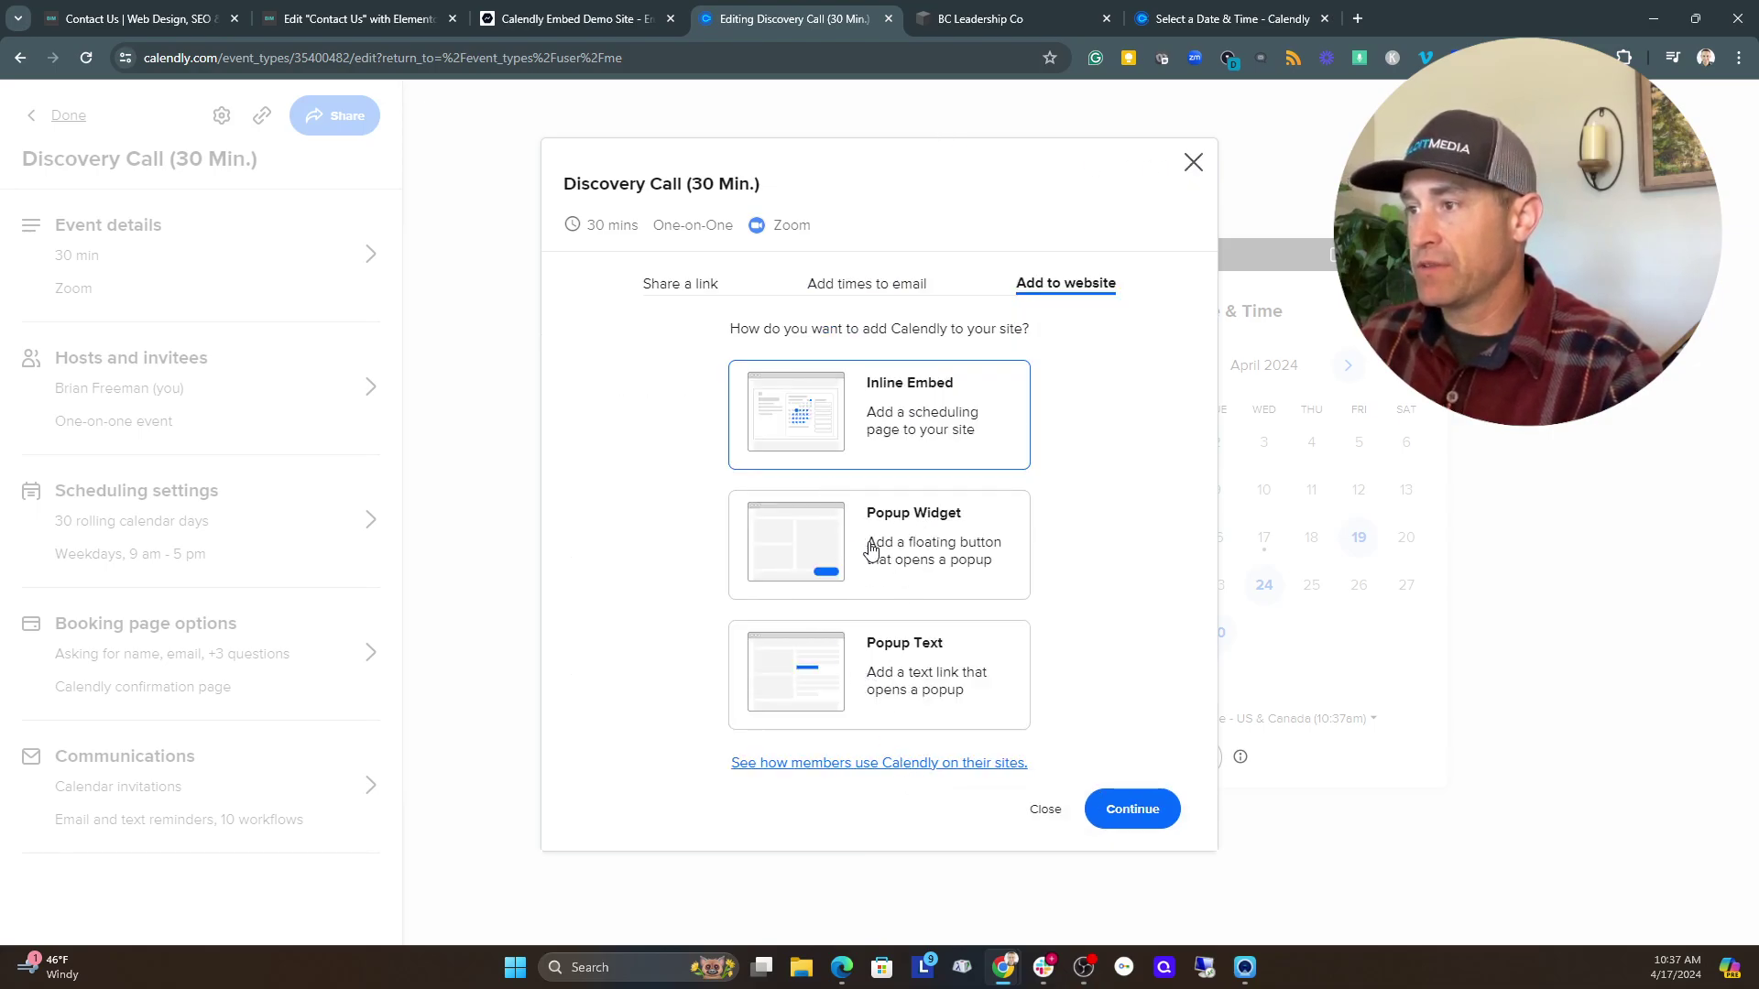
Step: Scroll through the Contact Us page preview in the Elementor editor
click(322, 25)
scroll(825, 549, up, 2)
scroll(810, 806, down, 1)
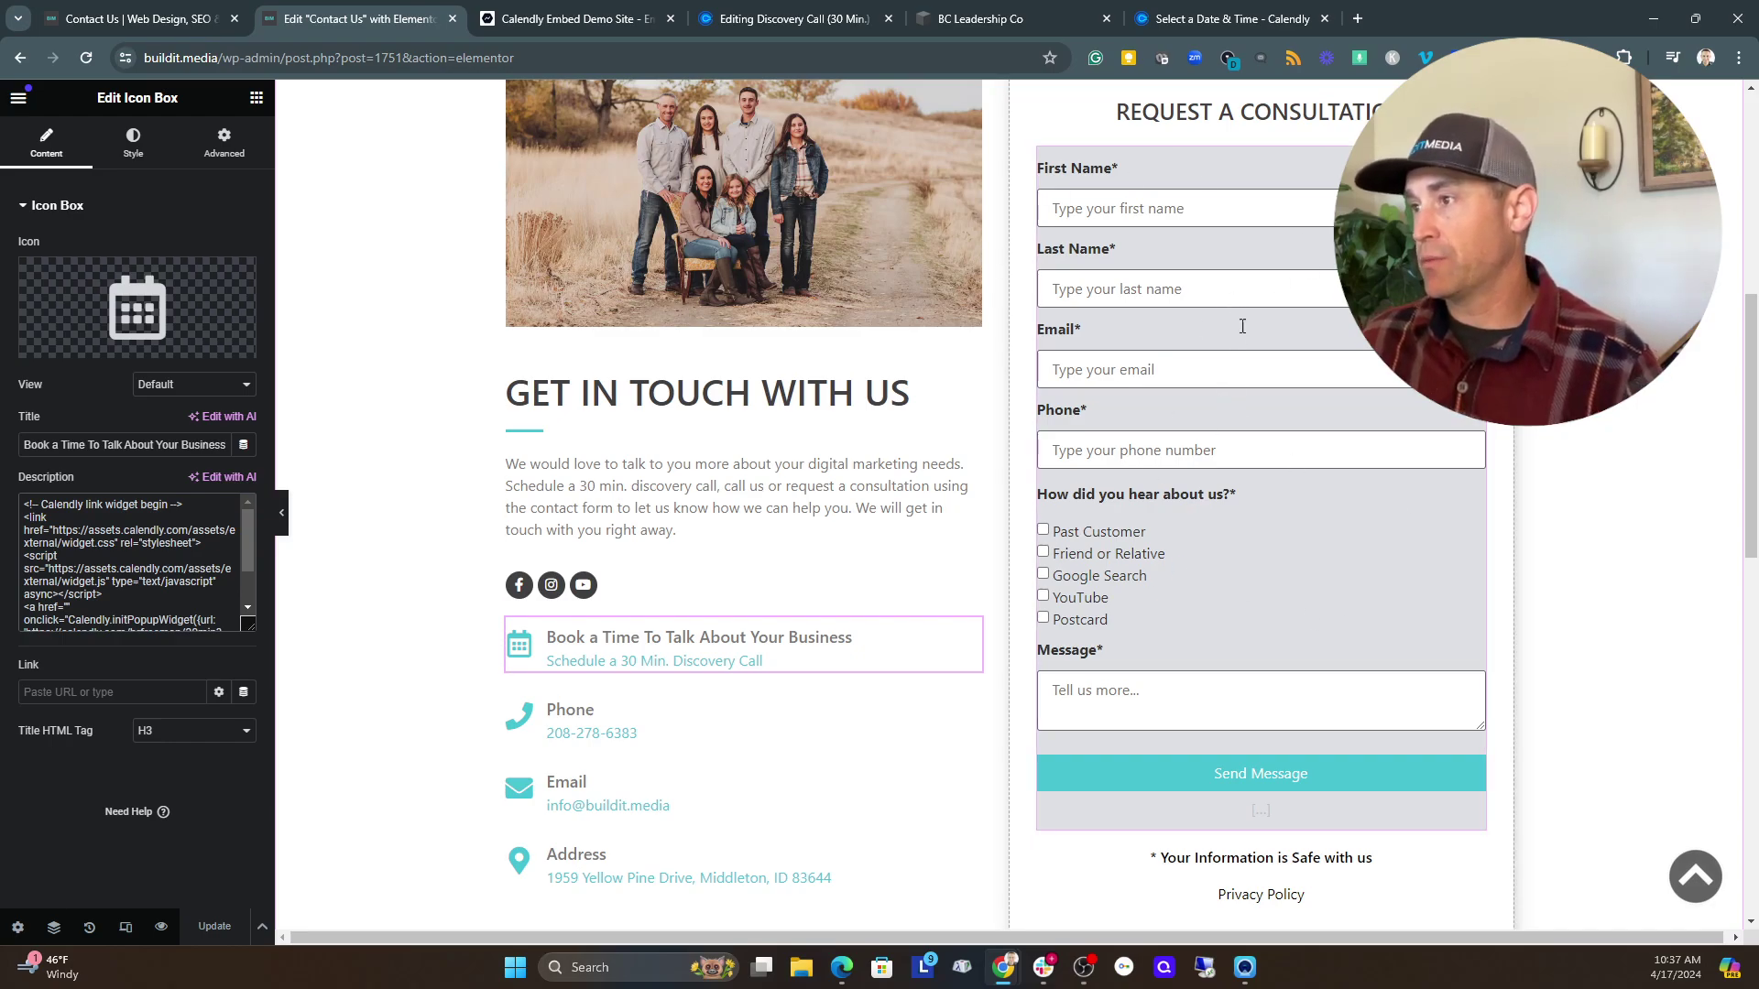
scroll(1178, 626, up, 3)
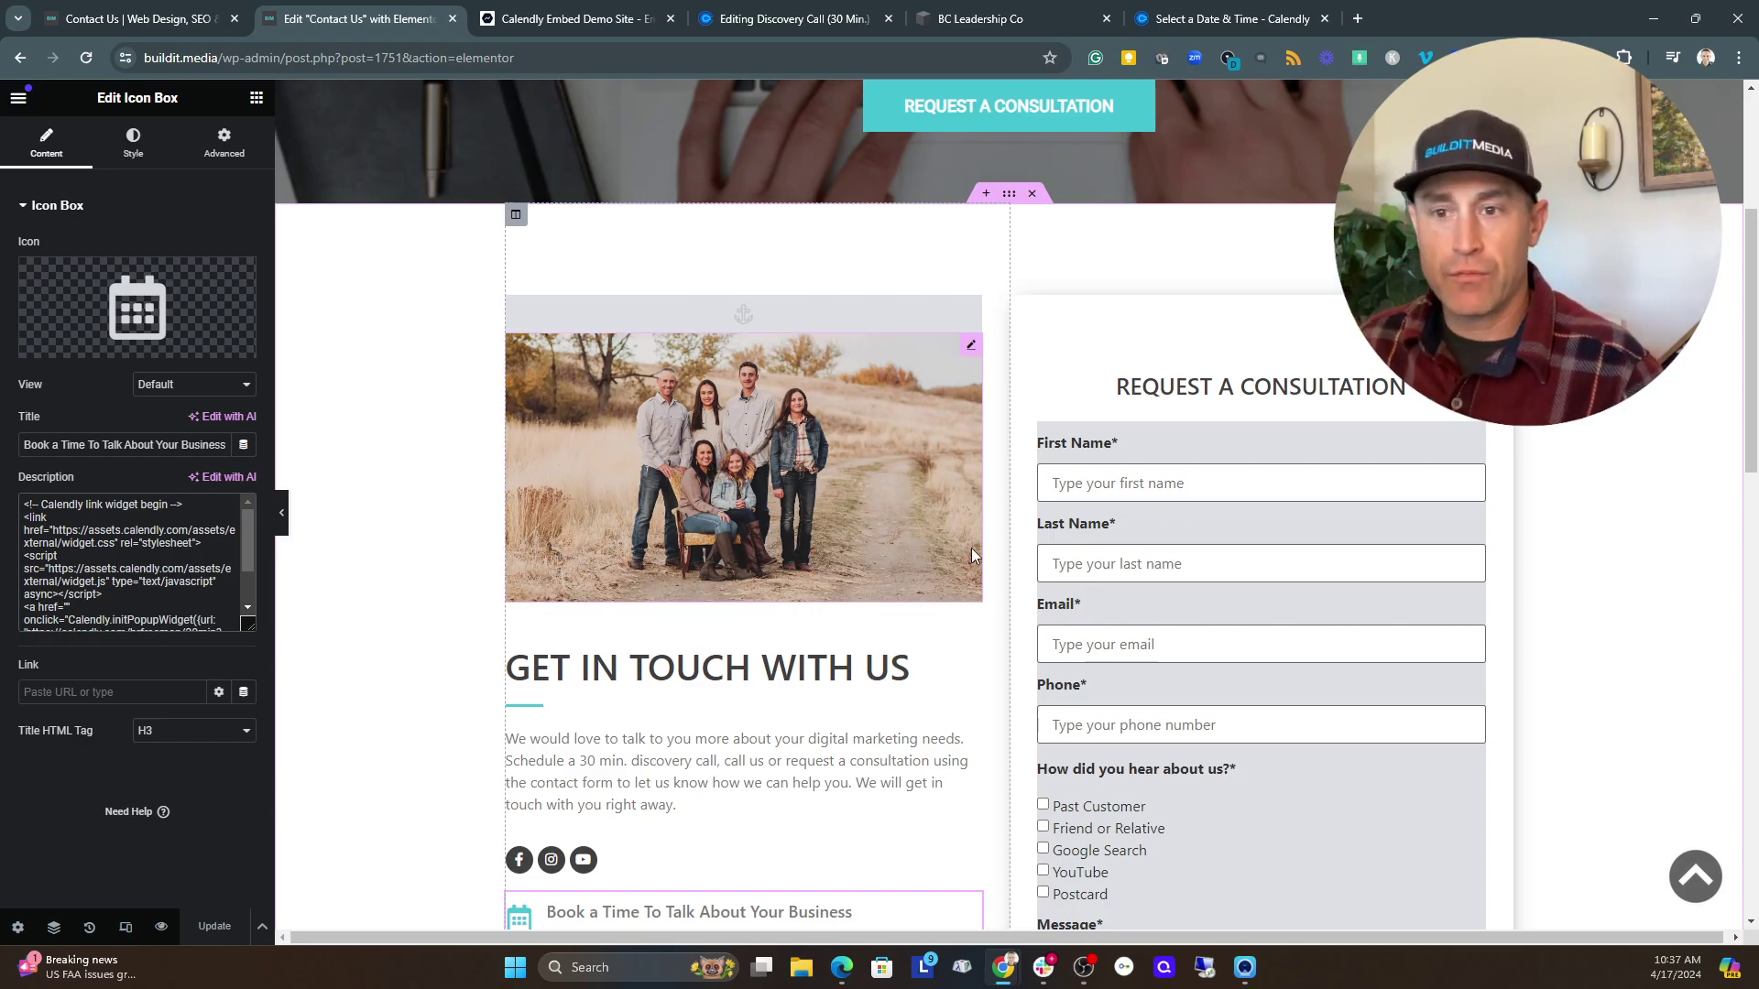
scroll(1200, 515, up, 5)
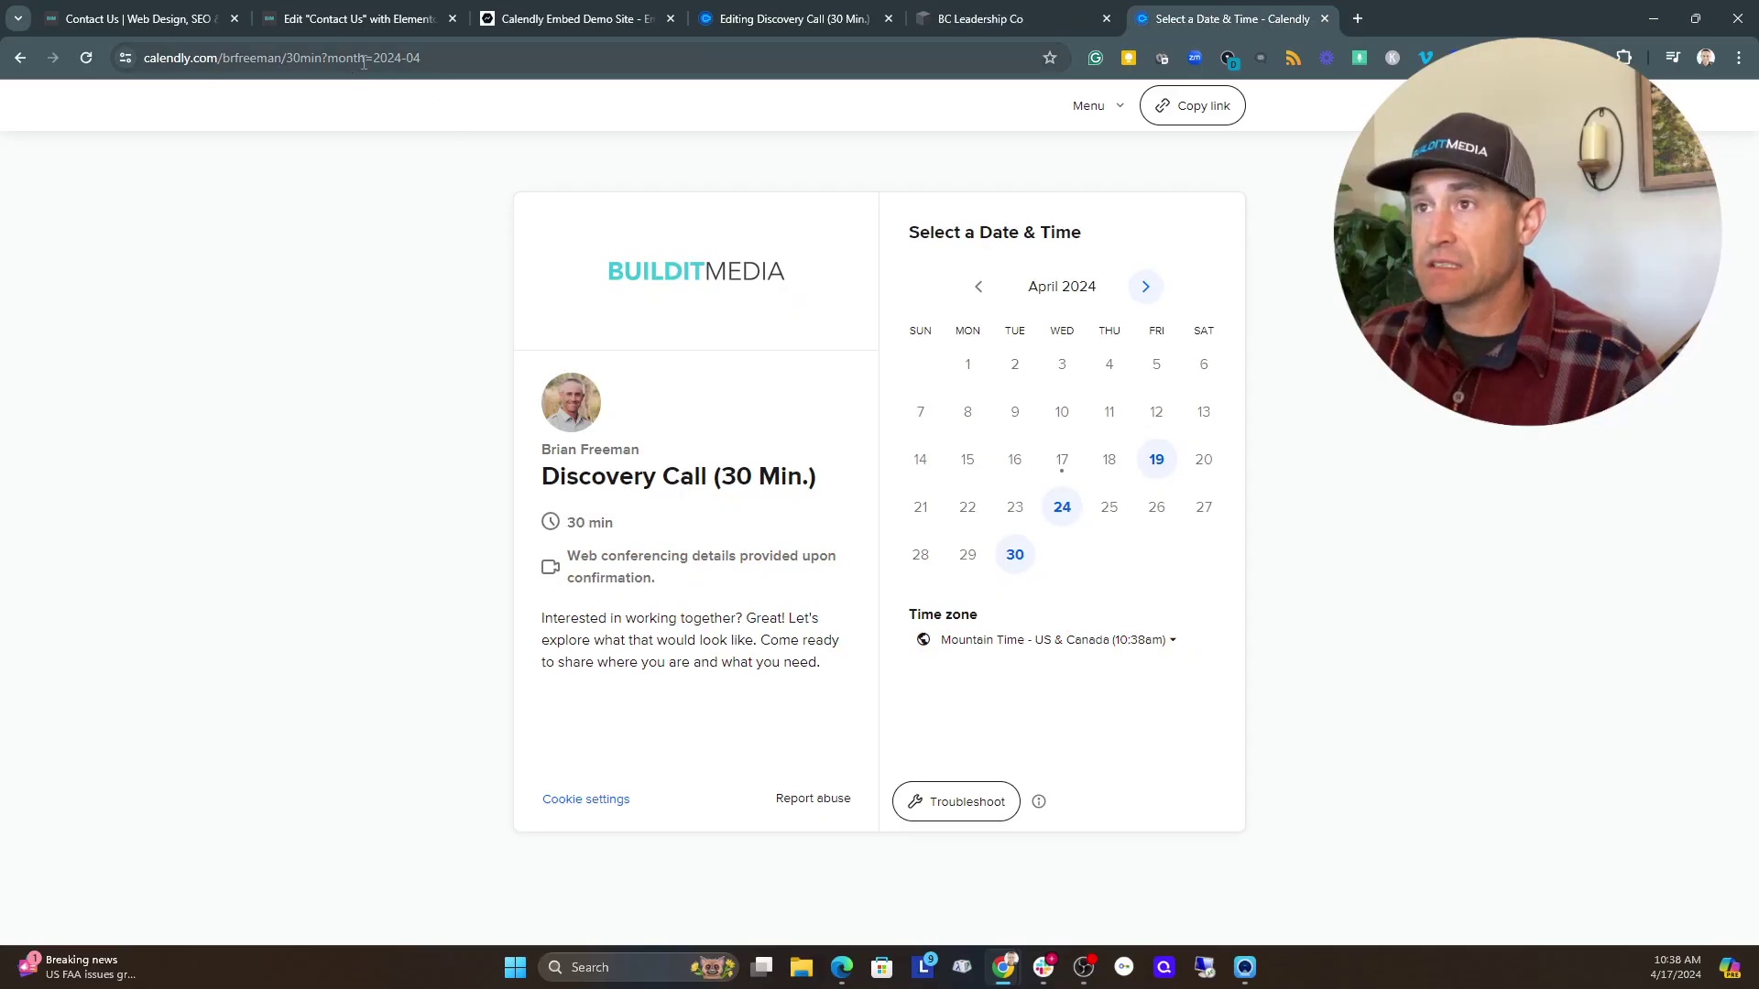
Step: Return to the bcleadershipco.com homepage headlined 'Leadership Results Elevated!'
click(443, 55)
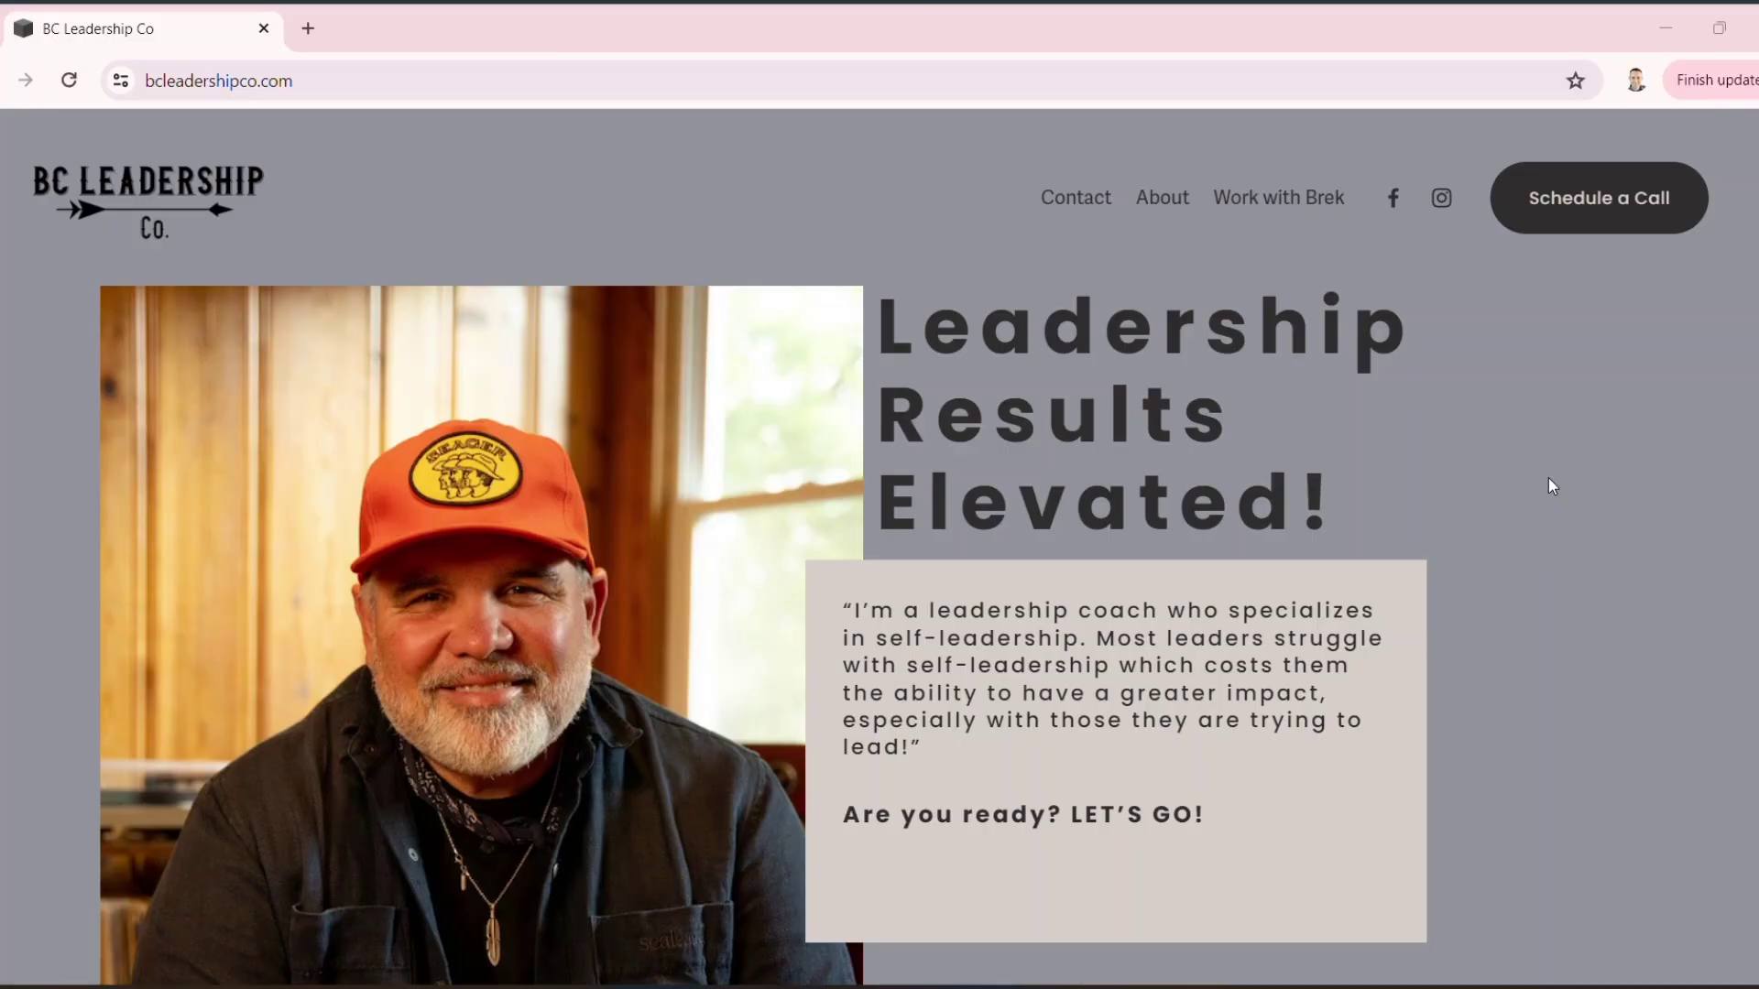
Step: Open the FREE Coaching Consultation Call booking page via Schedule a Call and highlight its Calendly URL
click(1626, 204)
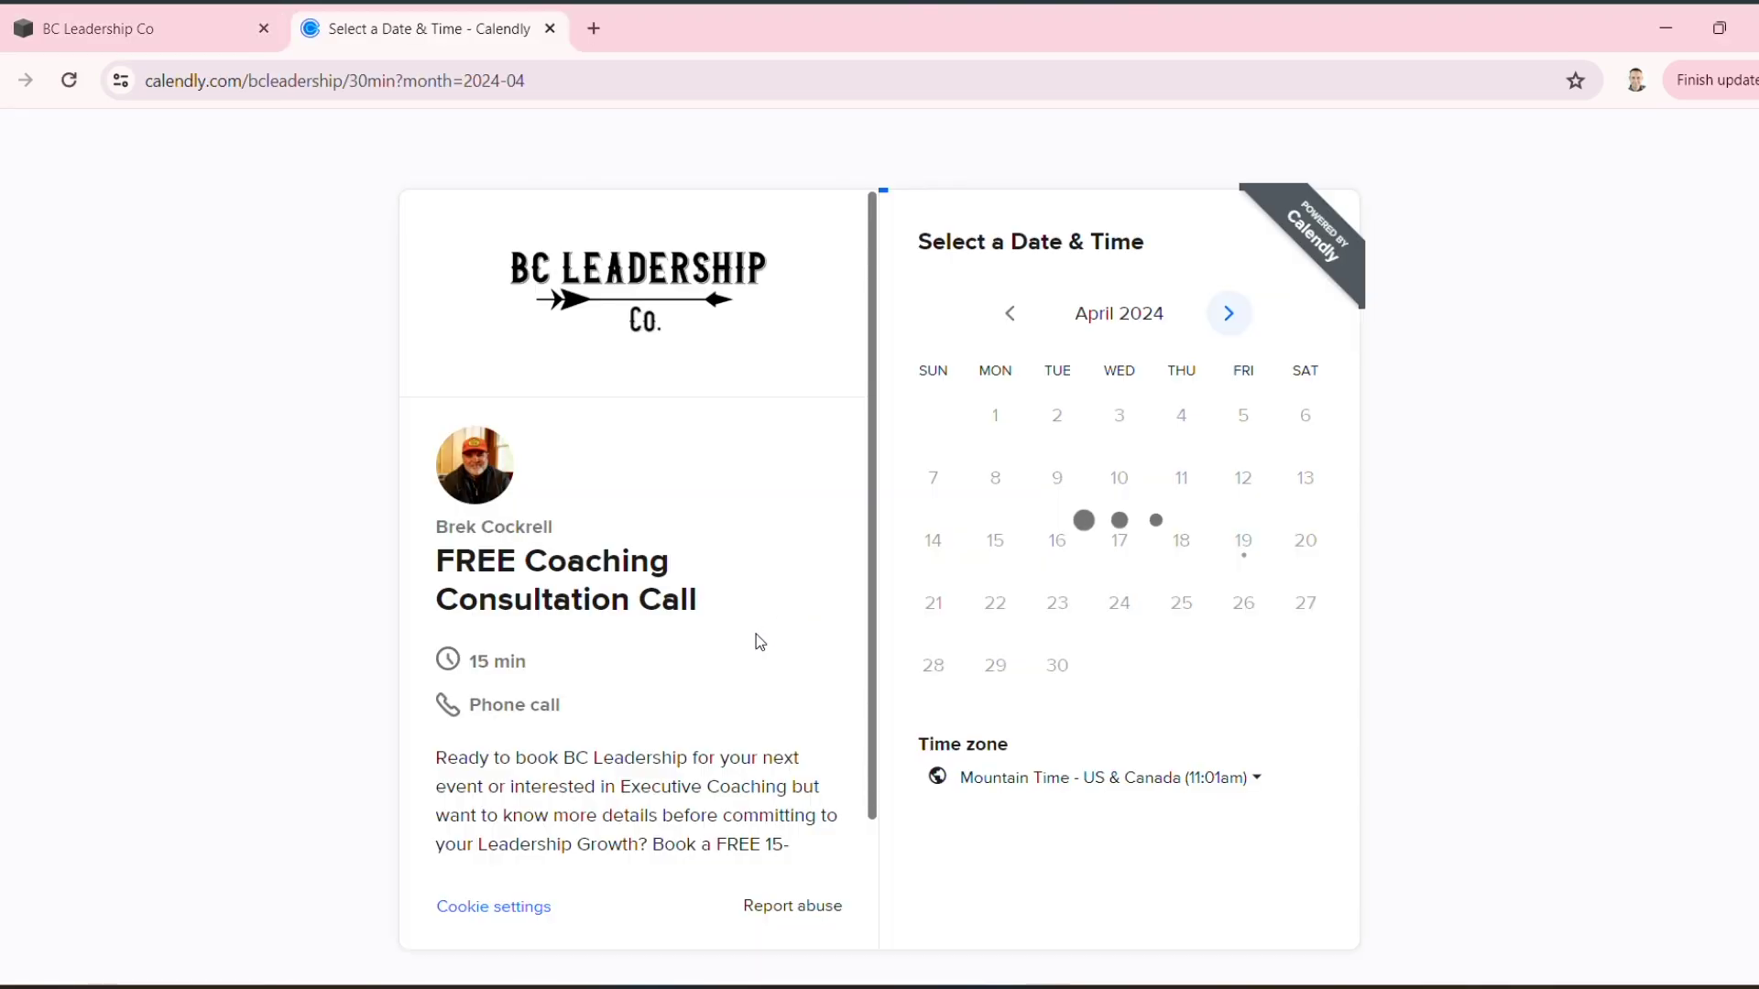
drag(557, 78, 133, 108)
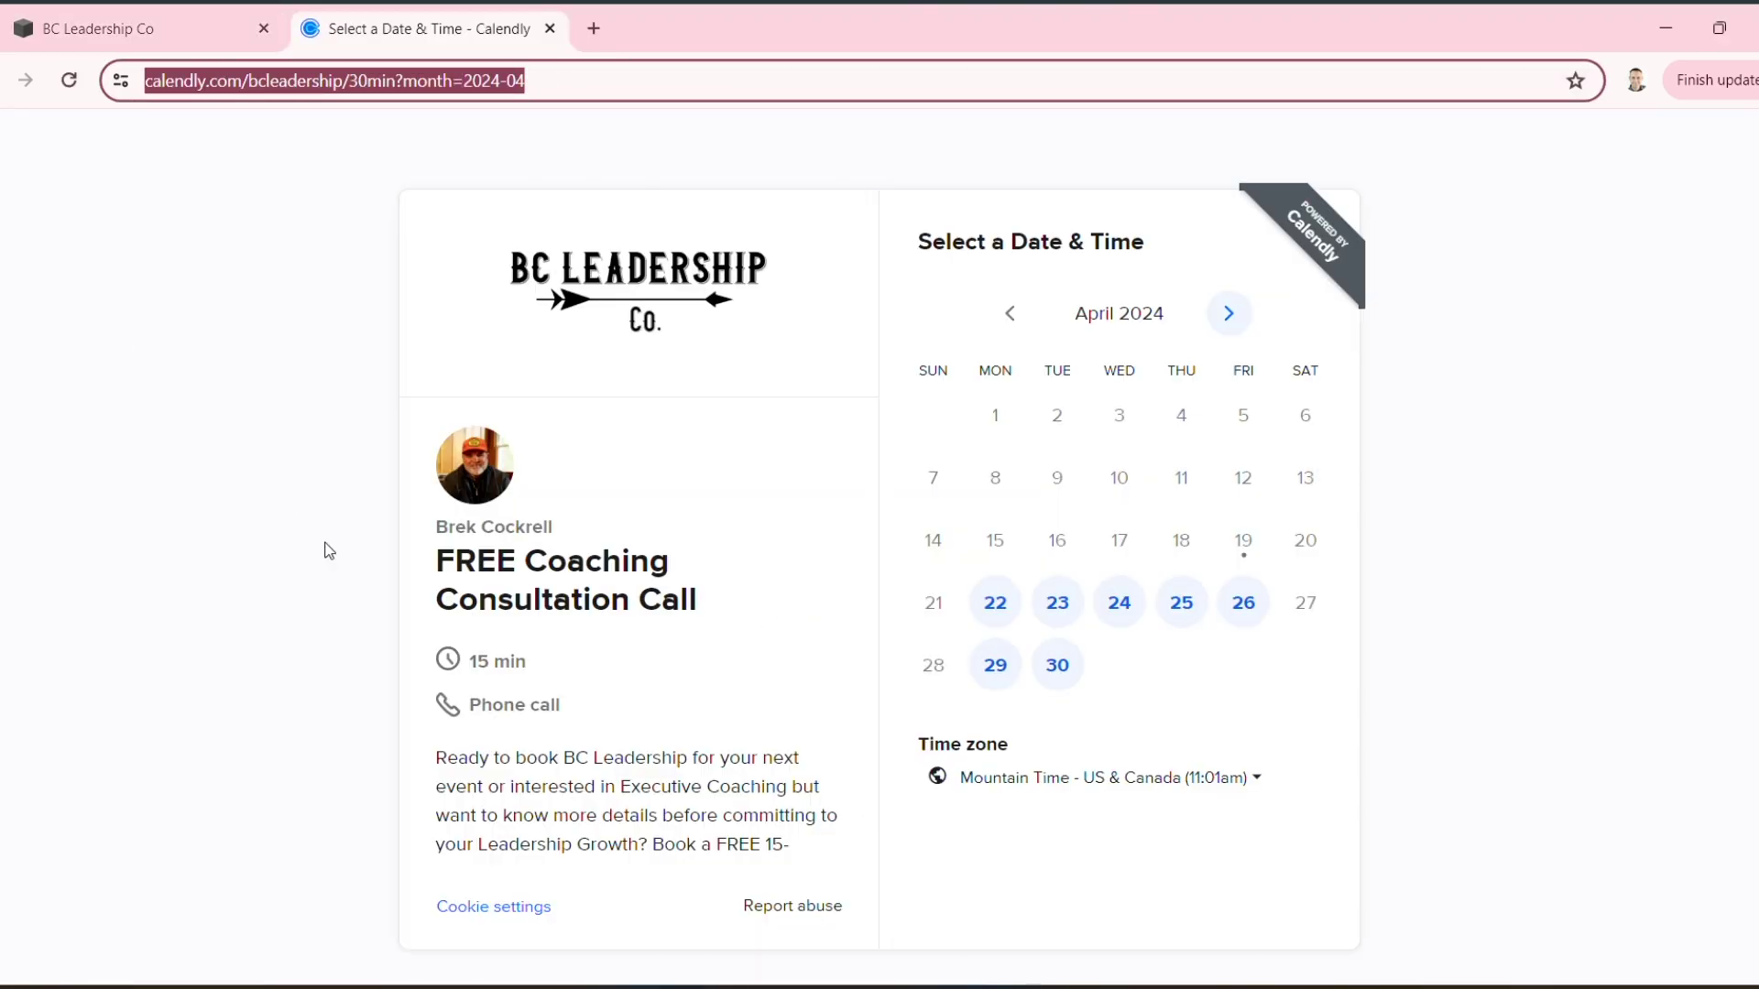
click(256, 353)
scroll(538, 628, down, 1)
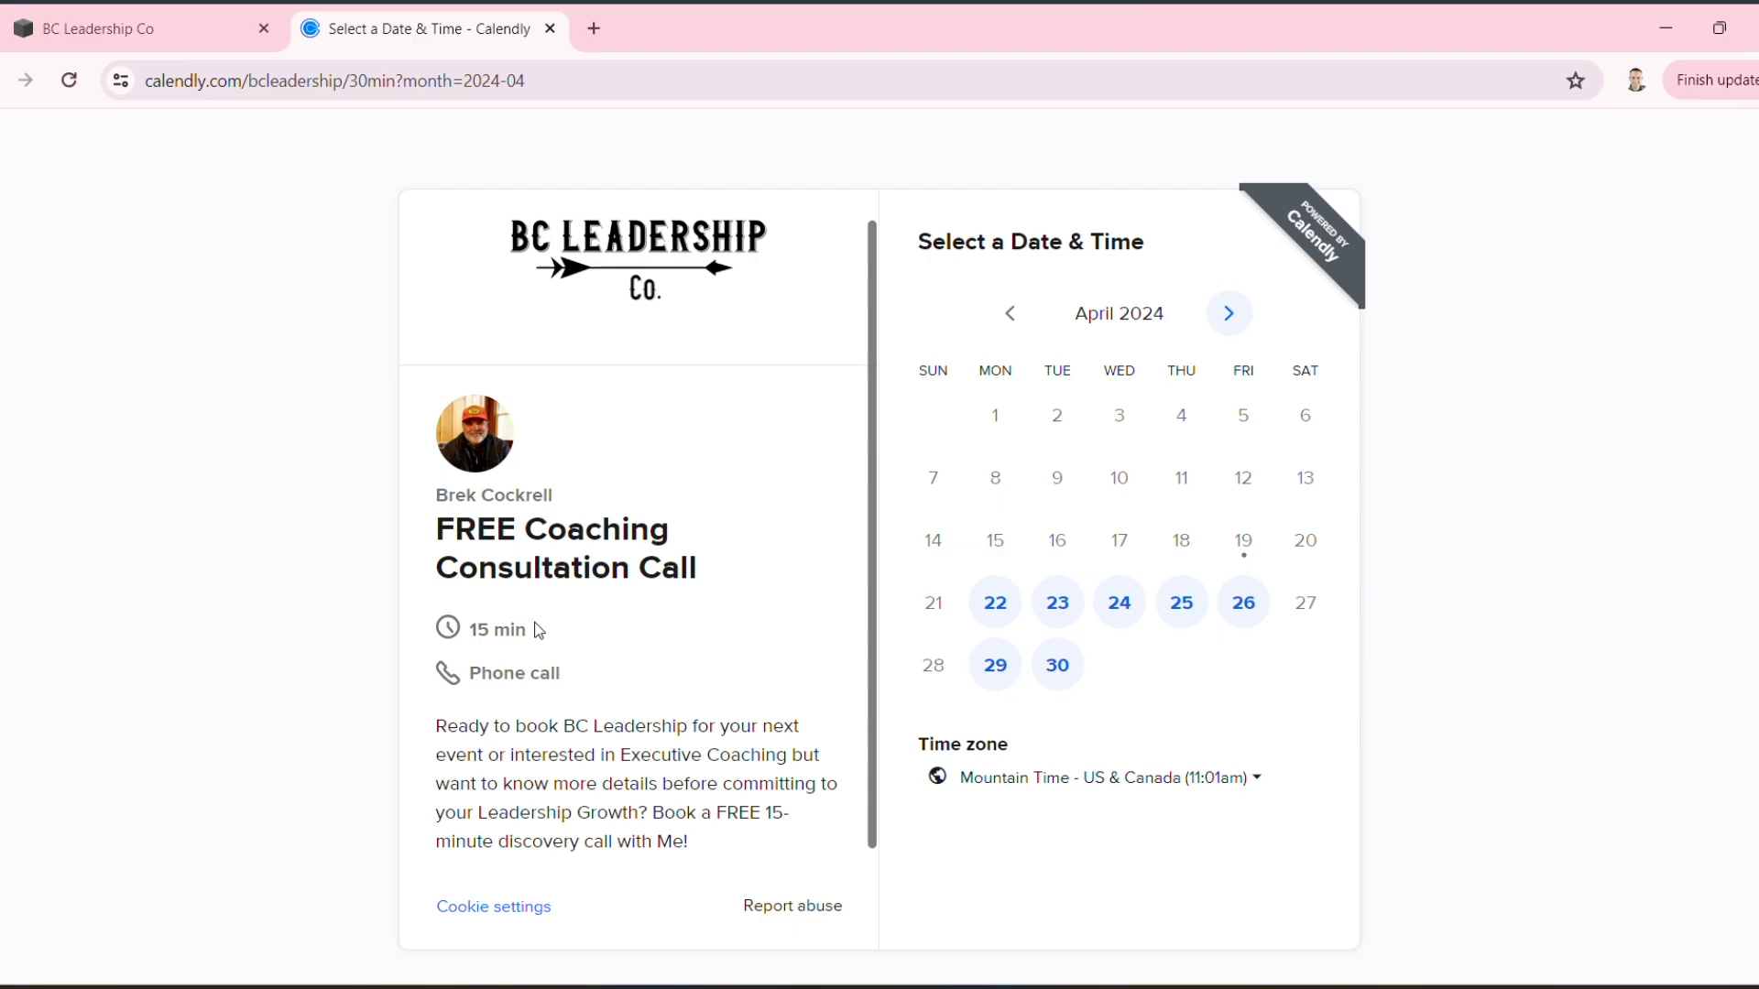
scroll(538, 628, up, 1)
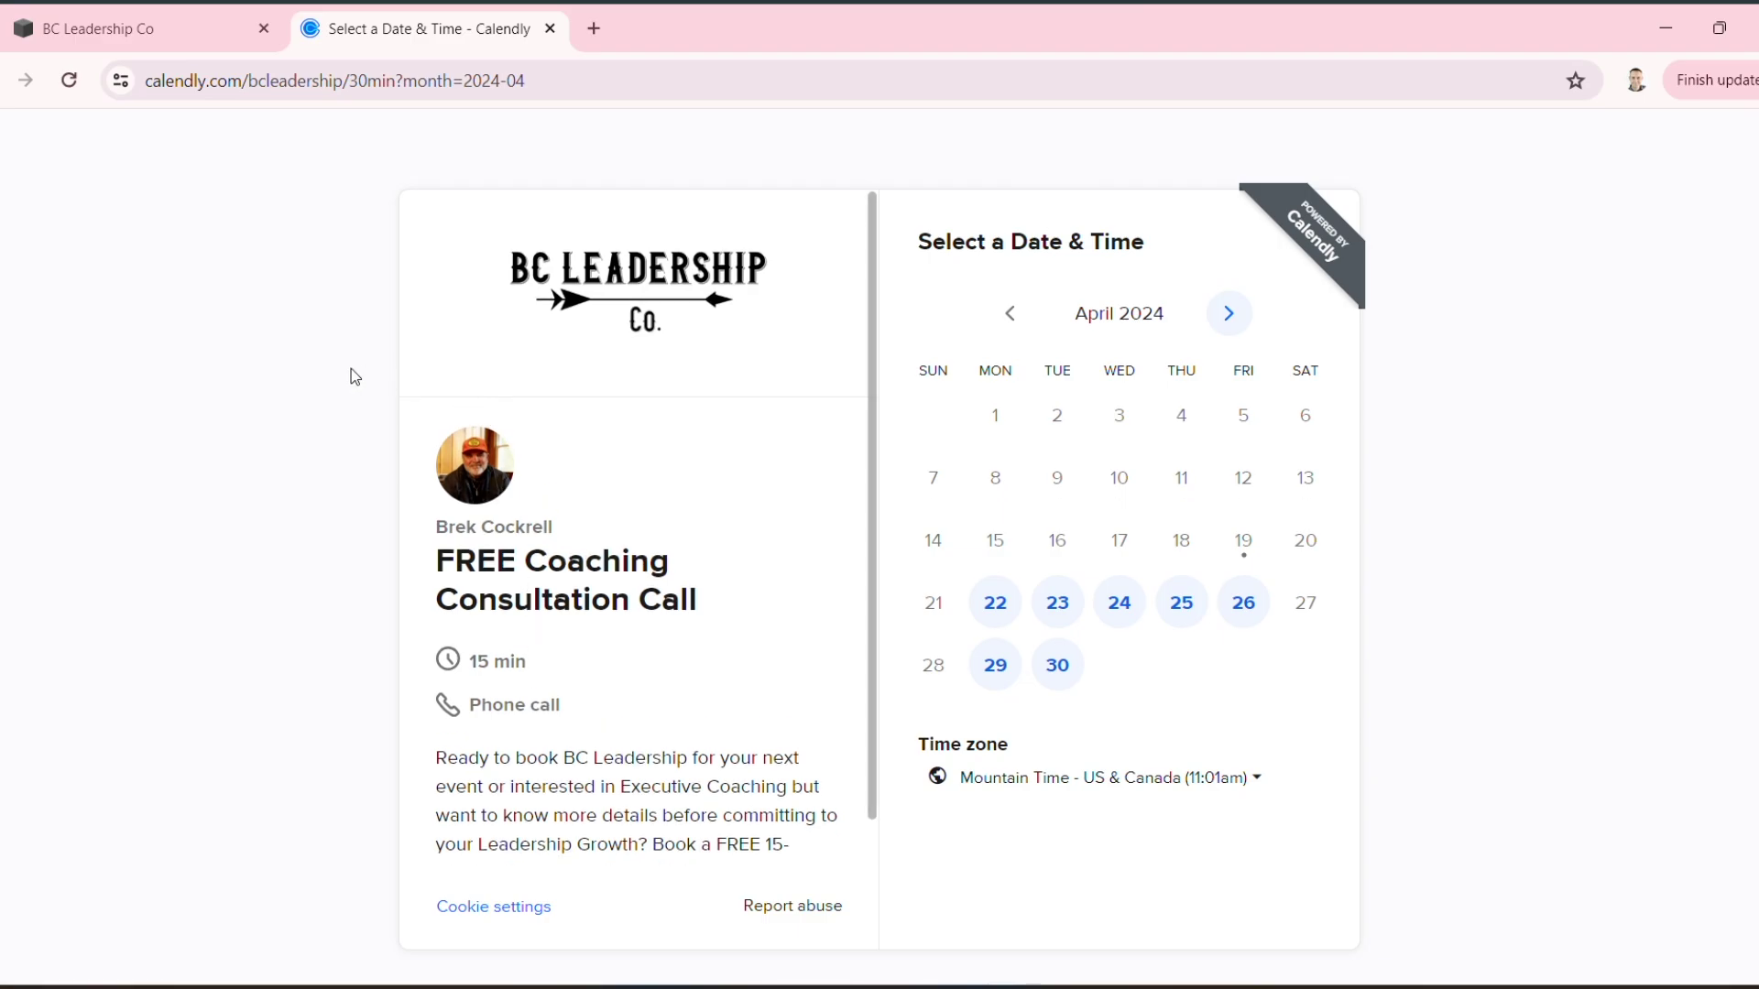